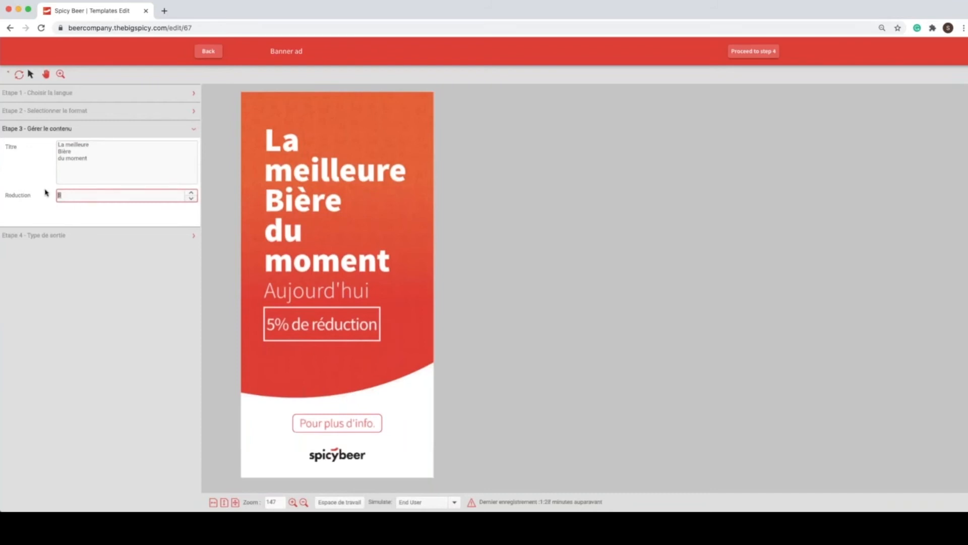
Step: Set the banner ad's reduction to 90 and close the content section
{"action": "type", "text": "100"}
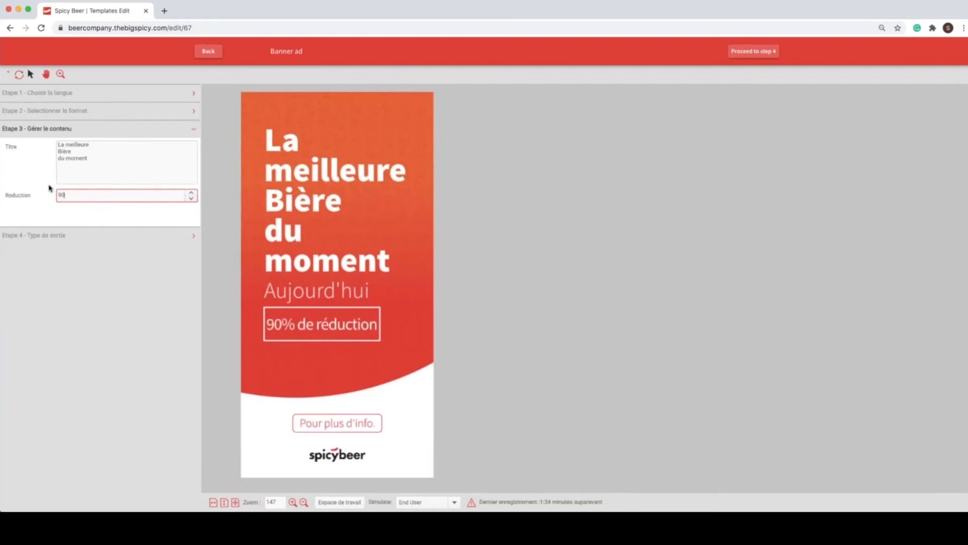
{"action": "left_click_drag", "start_coordinate": [64, 191], "coordinate": [58, 187]}
{"action": "left_click", "coordinate": [36, 133]}
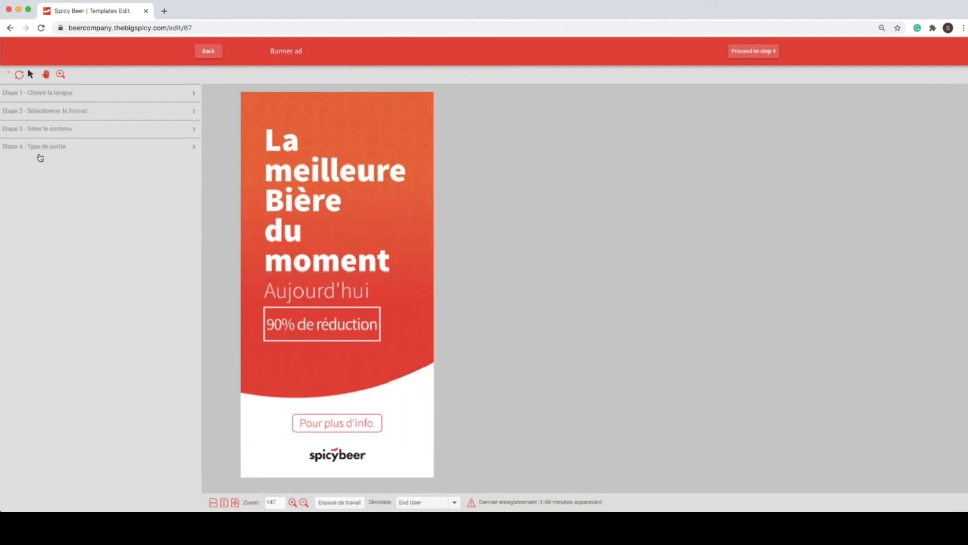
Step: Export the banner ad as an image and preview the downloaded Ad000 2.png in Finder
{"action": "left_click", "coordinate": [39, 155]}
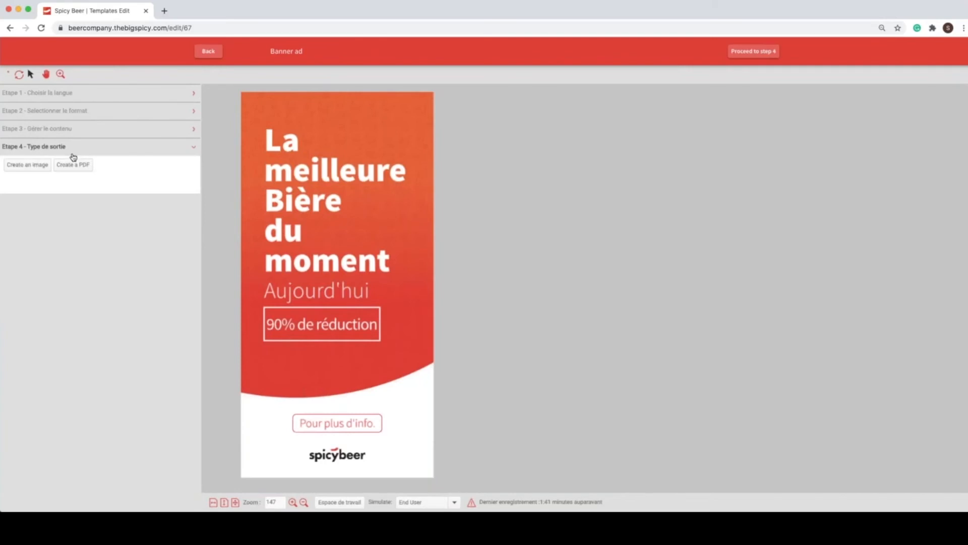
{"action": "left_click", "coordinate": [29, 168]}
{"action": "left_click", "coordinate": [30, 168]}
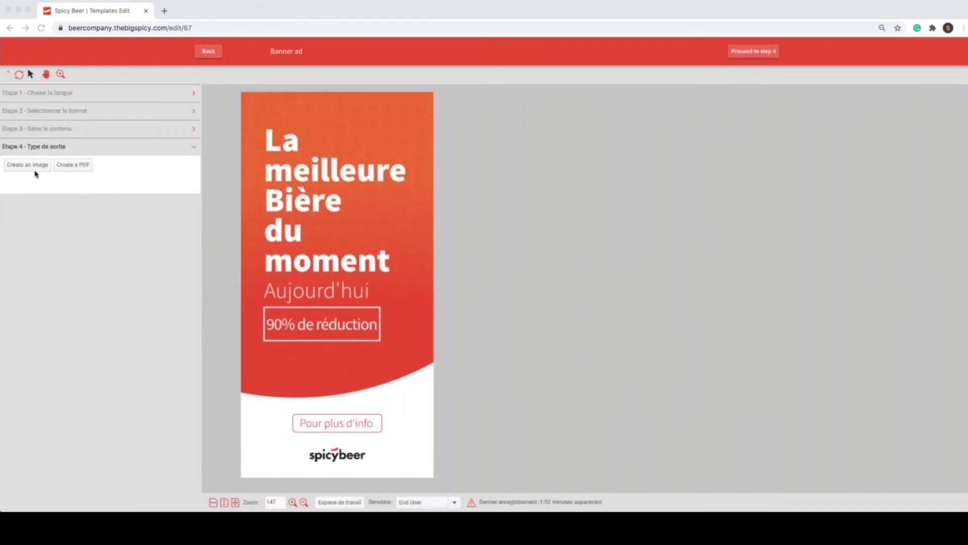
{"action": "key", "text": "space"}
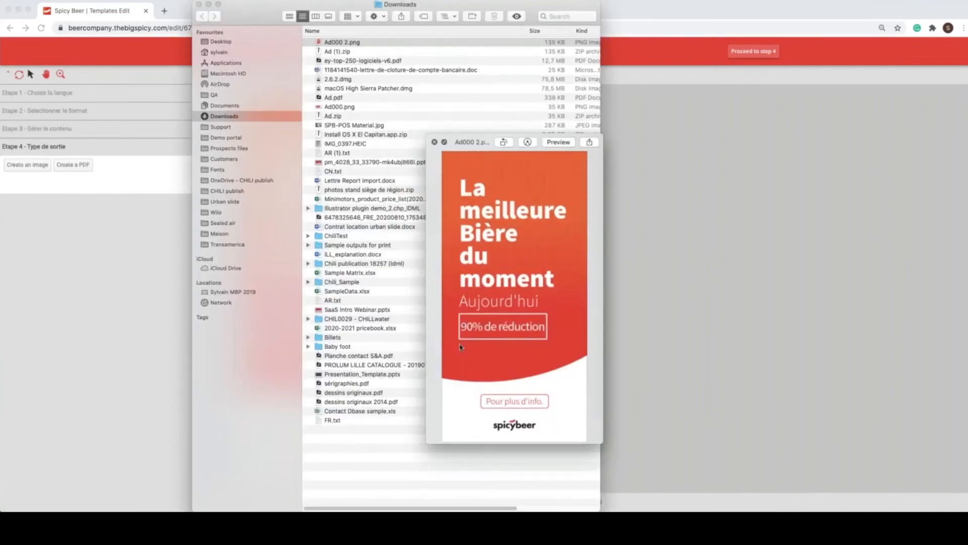
{"action": "key", "text": "space"}
Step: Export the banner ad as a PDF, check Ad (1).pdf in the system viewer and return to the browser
{"action": "left_click", "coordinate": [73, 164]}
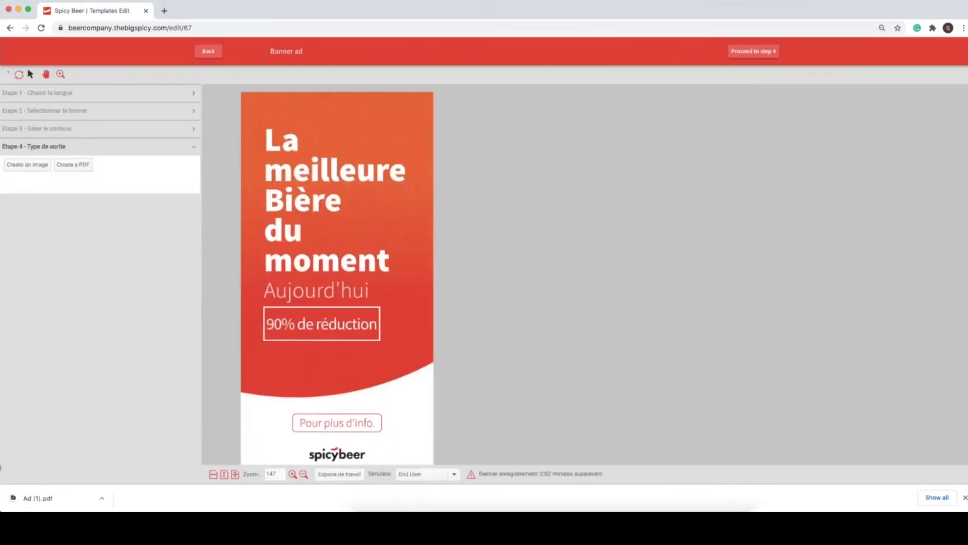
{"action": "left_click", "coordinate": [101, 500]}
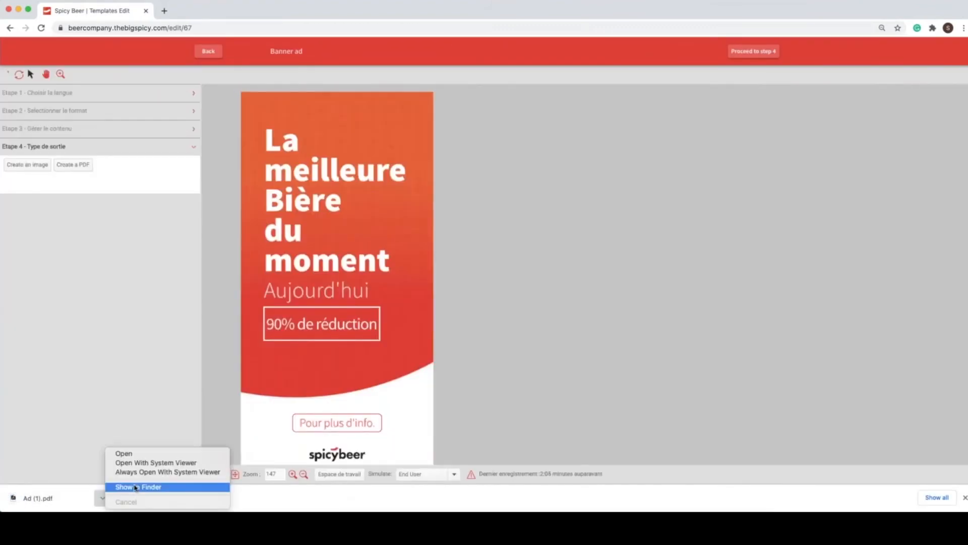
{"action": "left_click", "coordinate": [136, 462]}
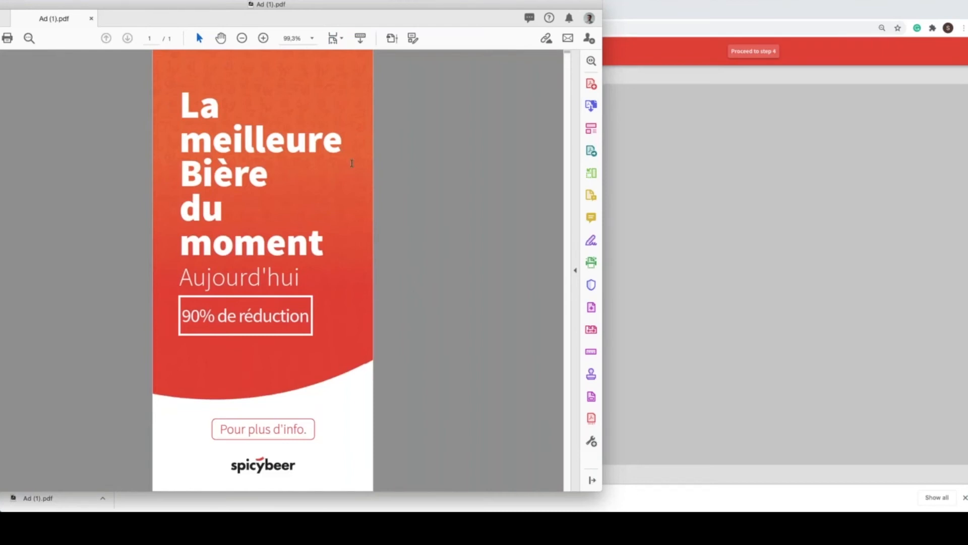
{"action": "key", "text": "super+w"}
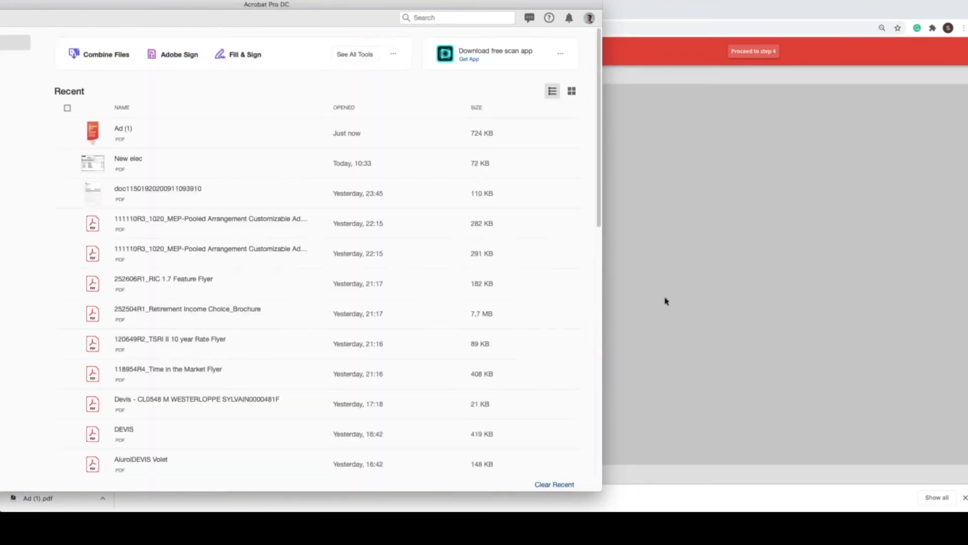
{"action": "left_click", "coordinate": [712, 334]}
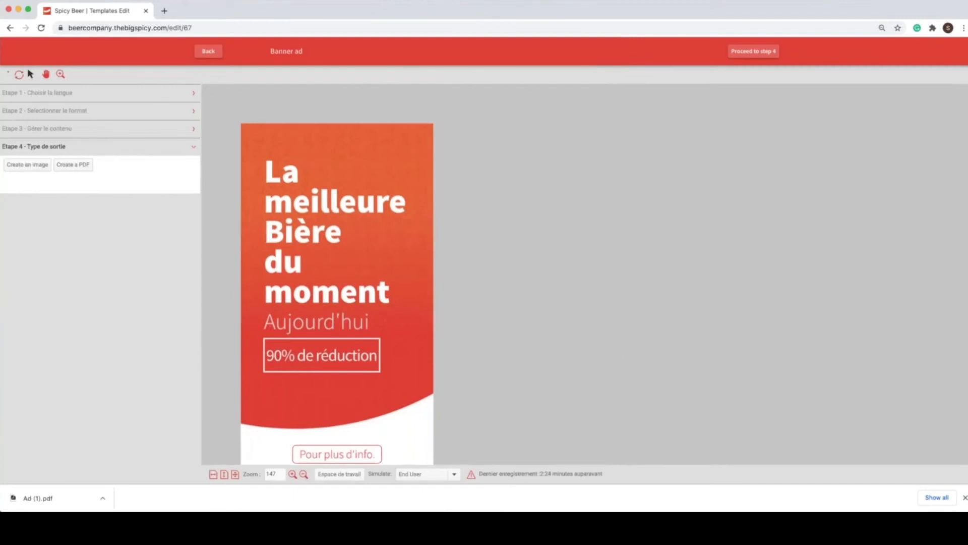
Step: Leave the banner ad and open the Chill Water Ad - Dynamic Layouts template for editing
{"action": "left_click", "coordinate": [209, 51]}
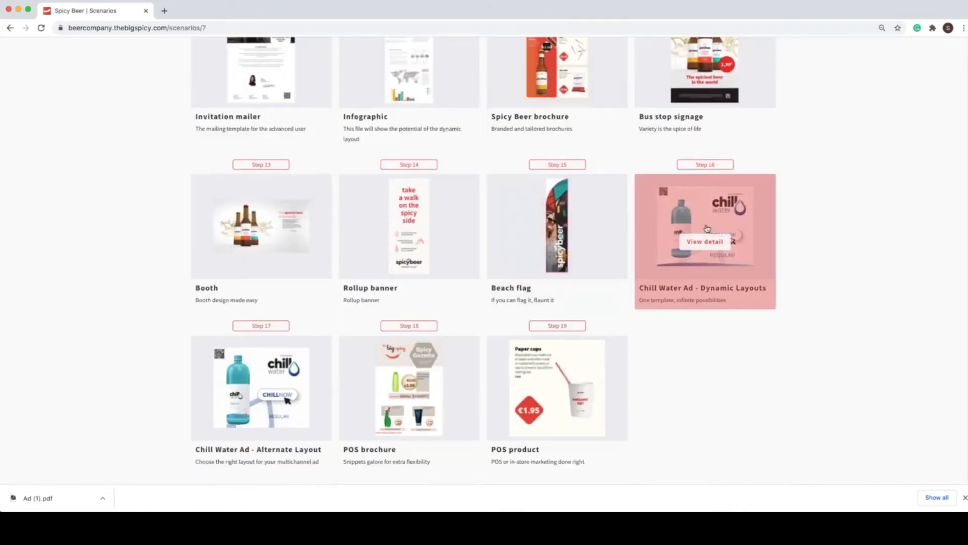
{"action": "left_click", "coordinate": [706, 247]}
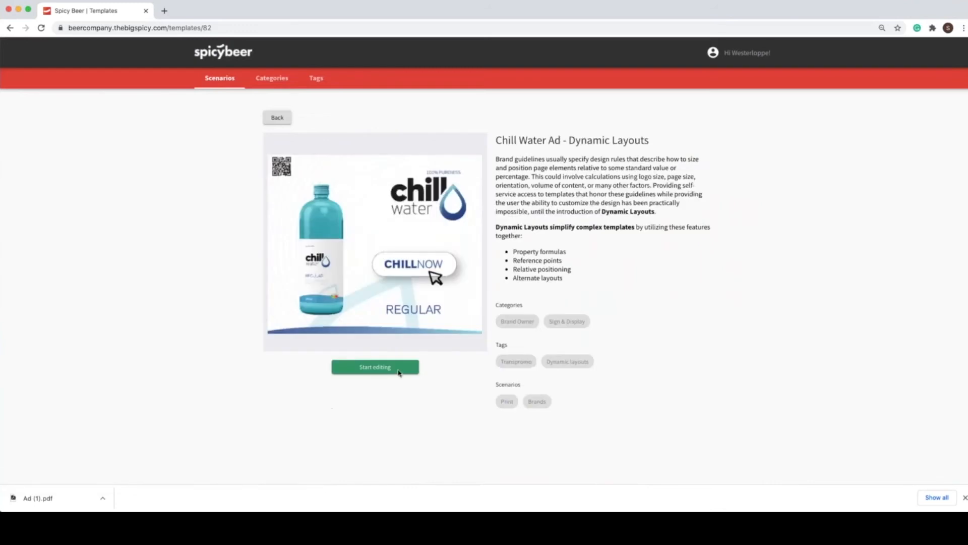
{"action": "left_click", "coordinate": [382, 369]}
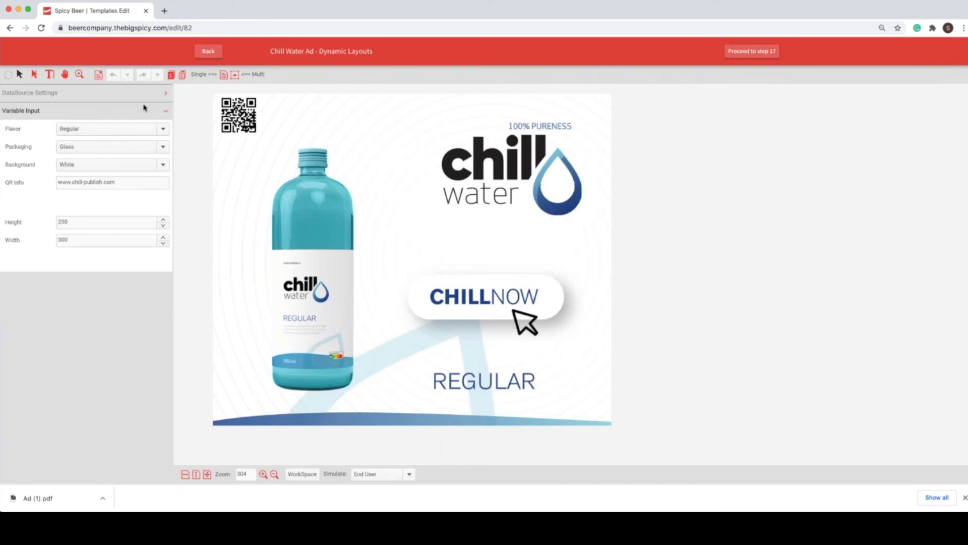
Step: Try the Raspberry, Lime and Ginger flavors in turn on the Chill Water ad
{"action": "left_click", "coordinate": [84, 133]}
{"action": "left_click", "coordinate": [100, 155]}
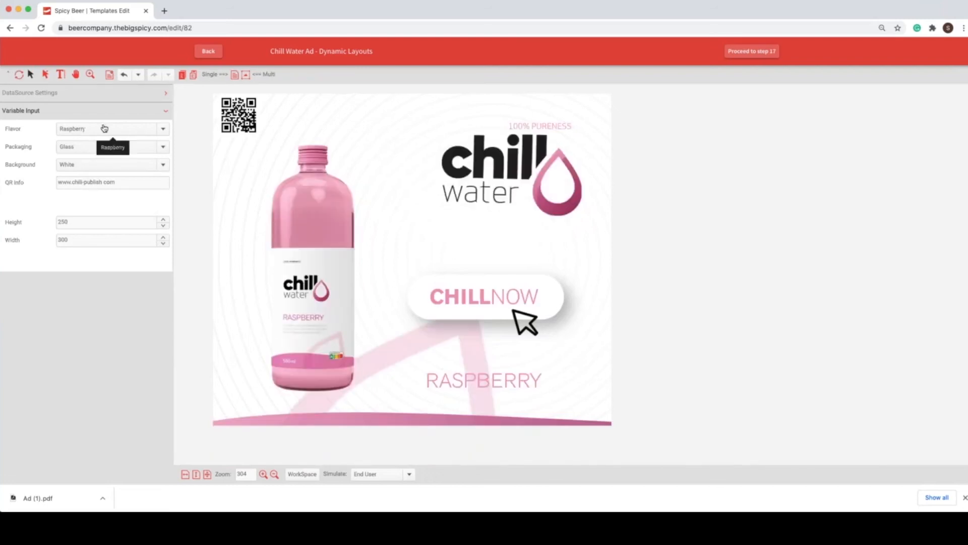
{"action": "left_click", "coordinate": [104, 129]}
{"action": "left_click", "coordinate": [103, 170]}
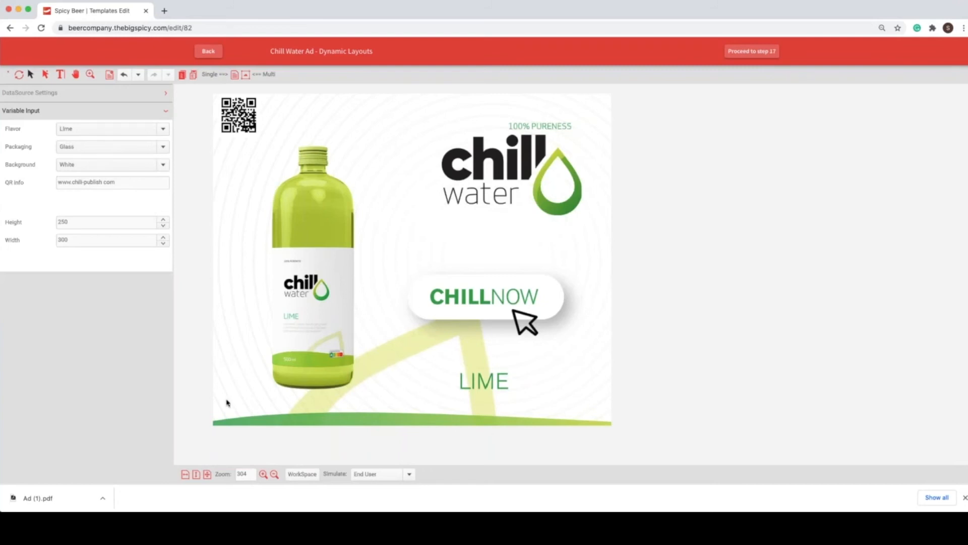
{"action": "left_click", "coordinate": [96, 129]}
{"action": "left_click", "coordinate": [71, 181]}
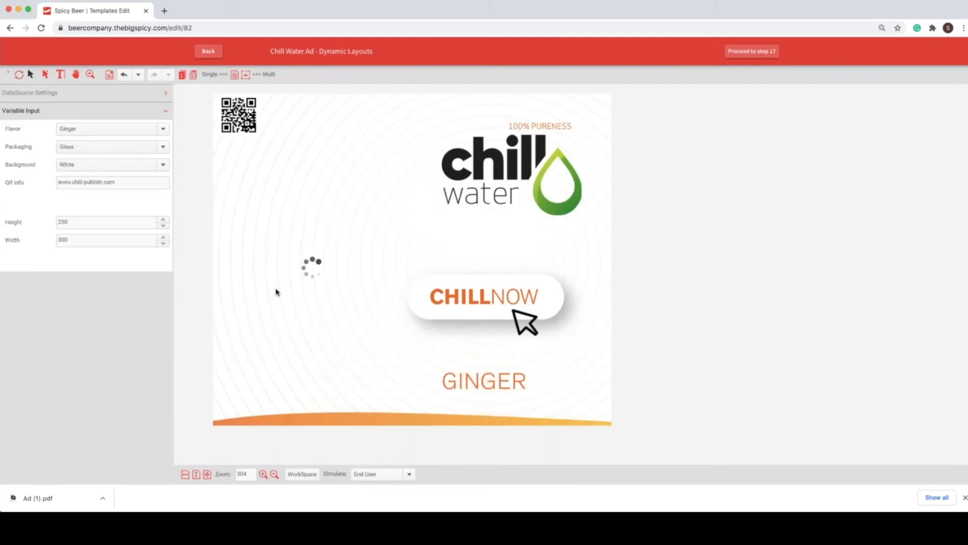
Step: Set the ad's background to Color and its flavor to Raspberry
{"action": "left_click", "coordinate": [89, 165]}
{"action": "left_click", "coordinate": [98, 188]}
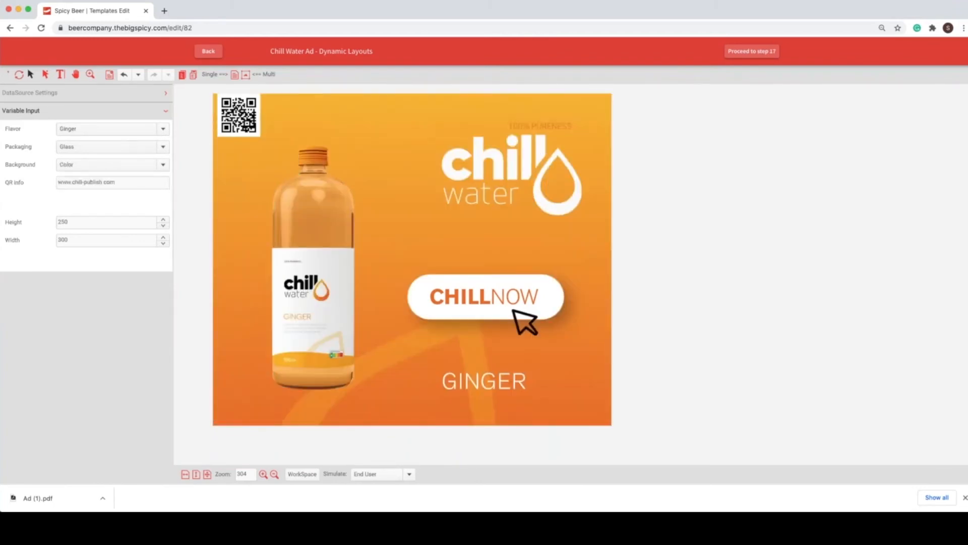
{"action": "left_click", "coordinate": [62, 166]}
{"action": "left_click", "coordinate": [83, 129]}
{"action": "left_click", "coordinate": [82, 129]}
{"action": "left_click", "coordinate": [76, 151]}
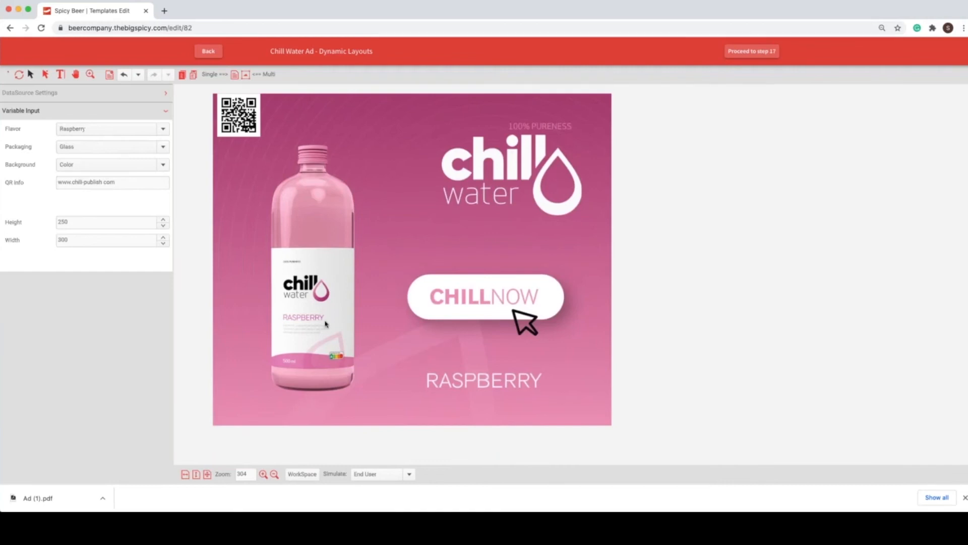
Step: Set the ad's background to White and its packaging to Aluminum
{"action": "left_click", "coordinate": [107, 166]}
{"action": "left_click", "coordinate": [124, 174]}
{"action": "left_click", "coordinate": [115, 148]}
{"action": "left_click", "coordinate": [112, 160]}
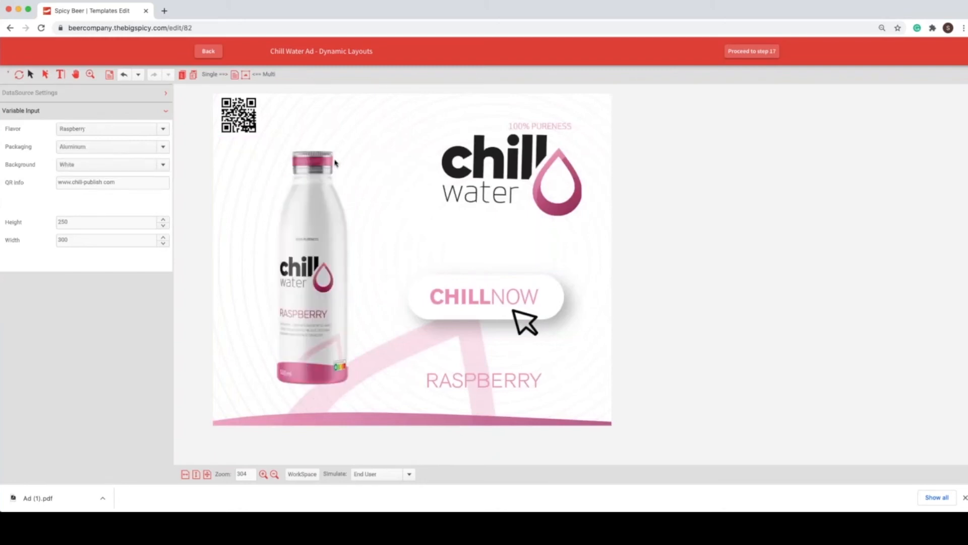
Step: Change the ad's packaging to Glass
{"action": "left_click", "coordinate": [91, 149]}
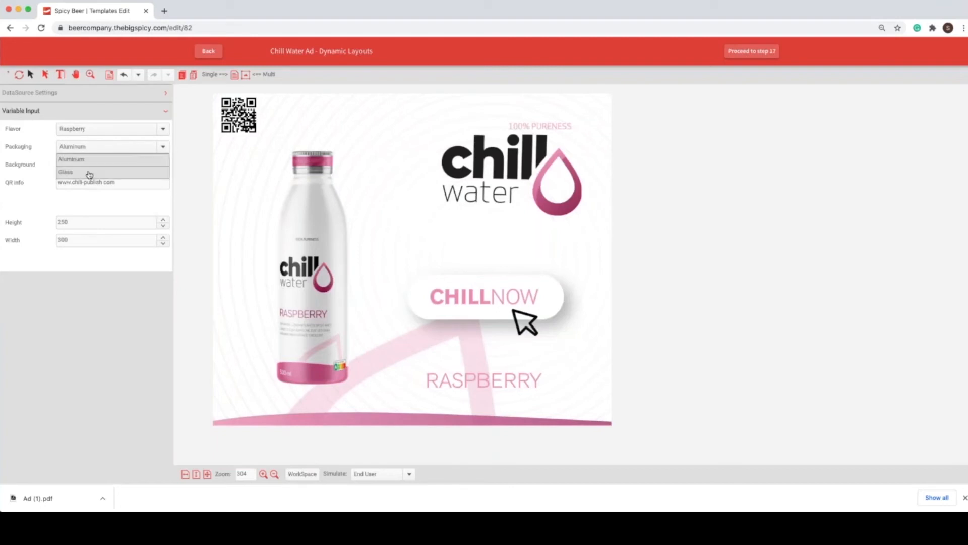
{"action": "left_click", "coordinate": [89, 173]}
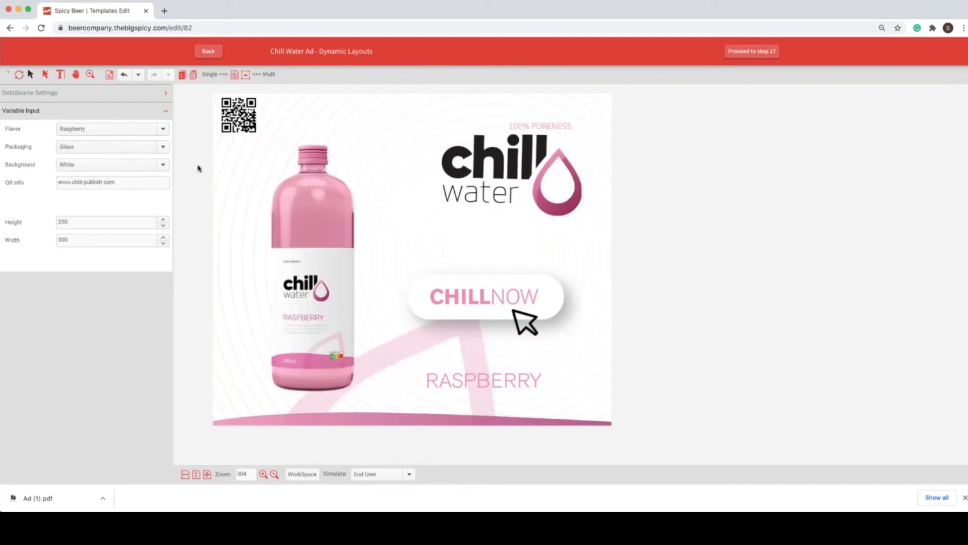
{"action": "left_click_drag", "start_coordinate": [104, 183], "coordinate": [182, 169]}
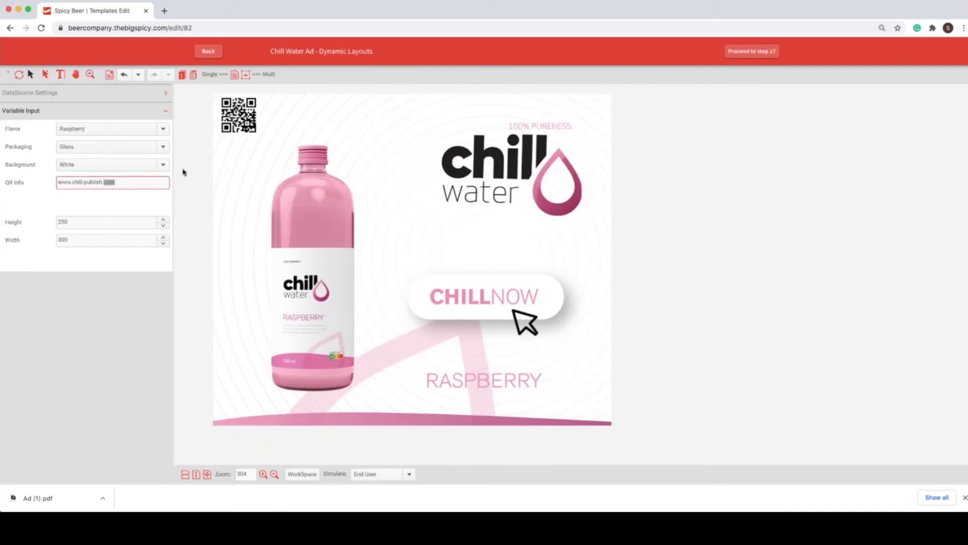
{"action": "key", "text": "BackSpace"}
{"action": "type", "text": ".fr"}
{"action": "left_click", "coordinate": [109, 174]}
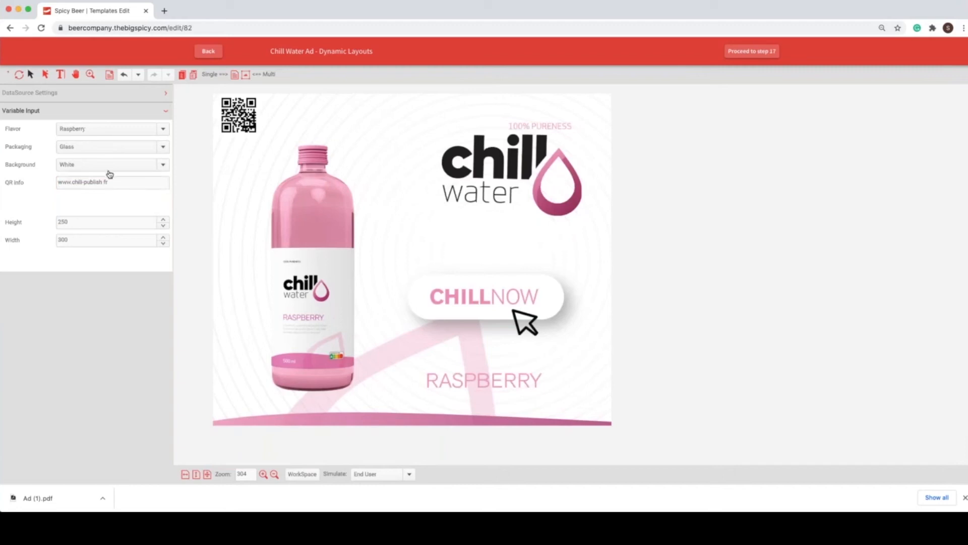
{"action": "left_click", "coordinate": [122, 181]}
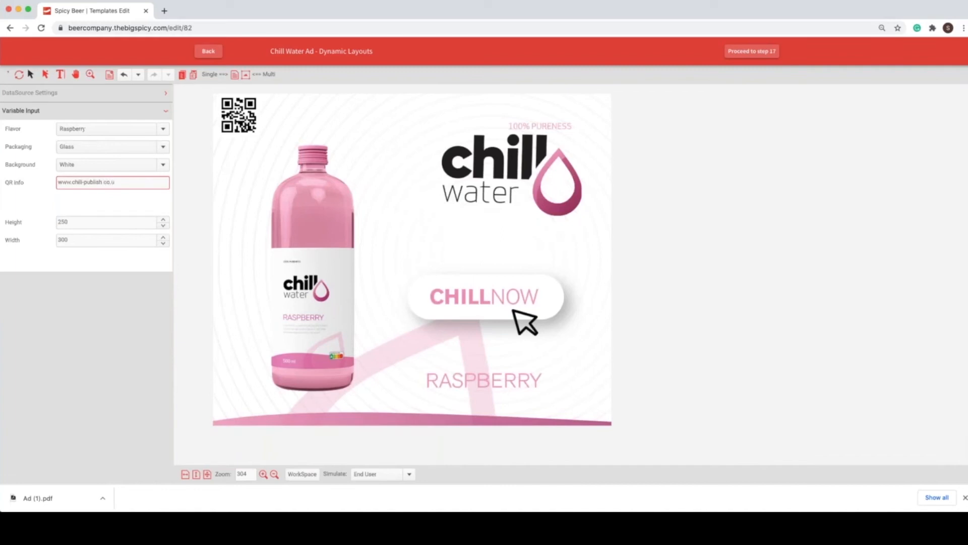
{"action": "left_click", "coordinate": [80, 195]}
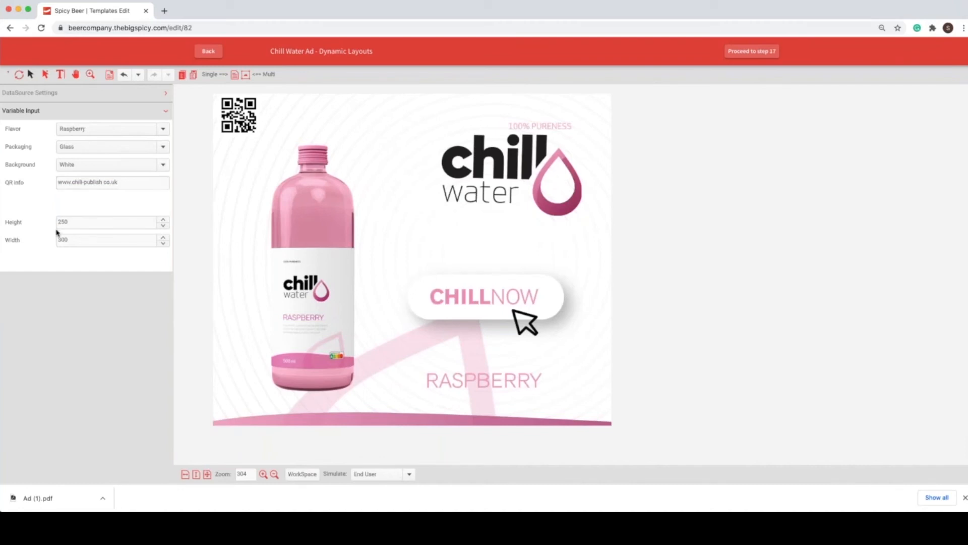
Step: Try ad heights of 645 and 125 at the same width to compare the layouts
{"action": "left_click_drag", "start_coordinate": [75, 222], "coordinate": [40, 215]}
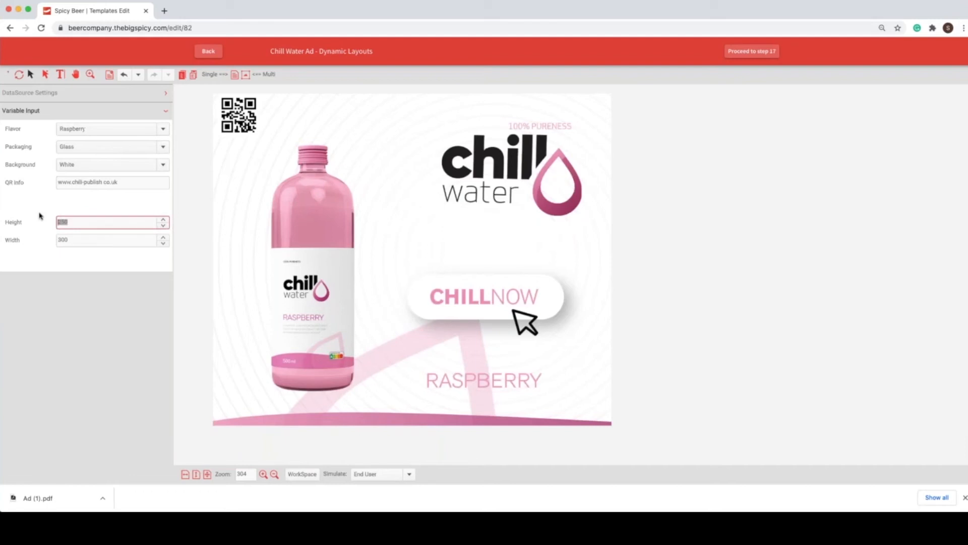
{"action": "type", "text": "645"}
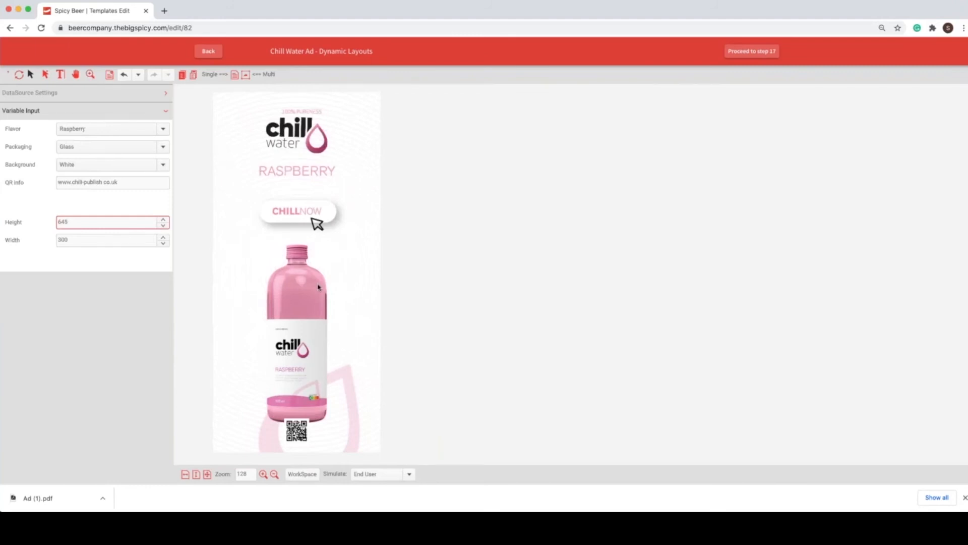
{"action": "scroll", "coordinate": [321, 223], "scroll_direction": "up", "scroll_amount": 1}
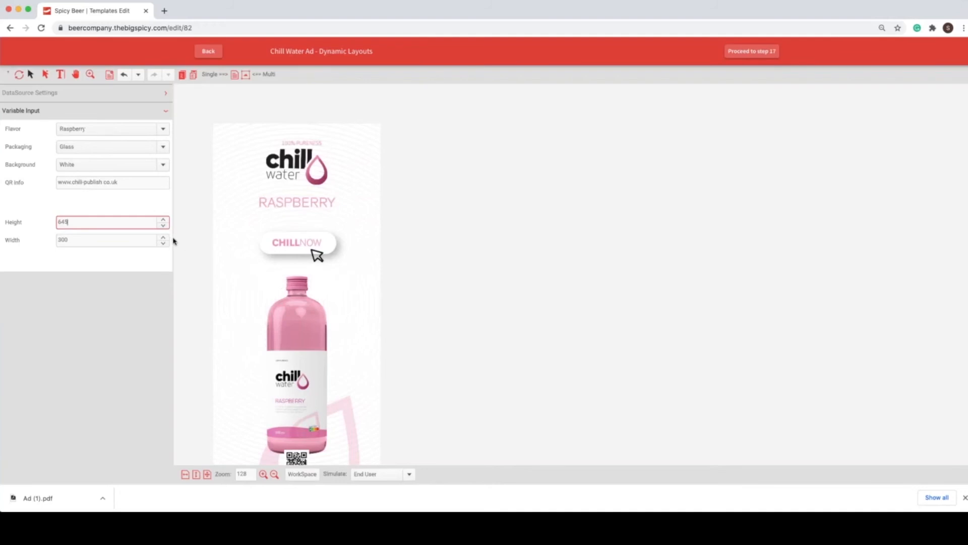
{"action": "double_click", "coordinate": [67, 222]}
{"action": "type", "text": "125"}
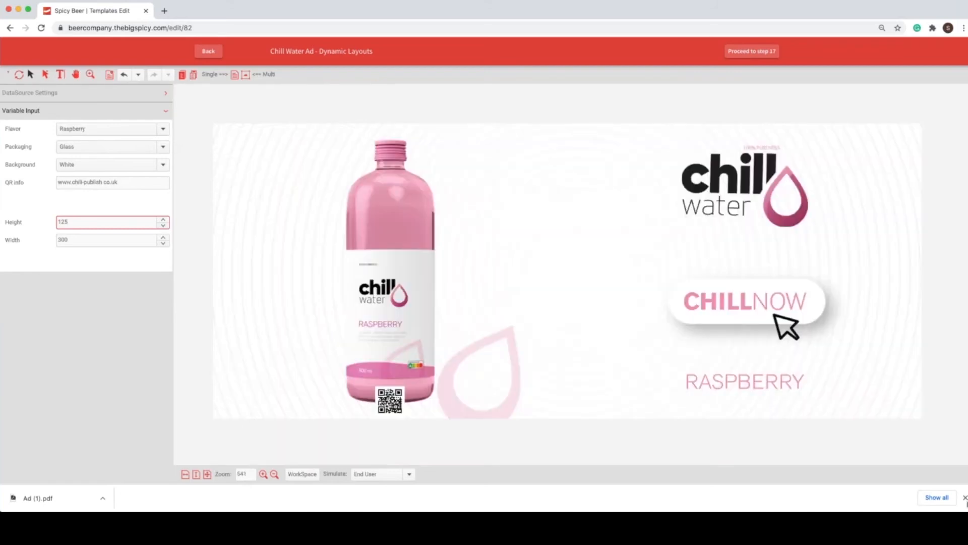
Step: Dismiss the browser's downloads bar and set the ad's height to 1000
{"action": "left_click", "coordinate": [965, 497]}
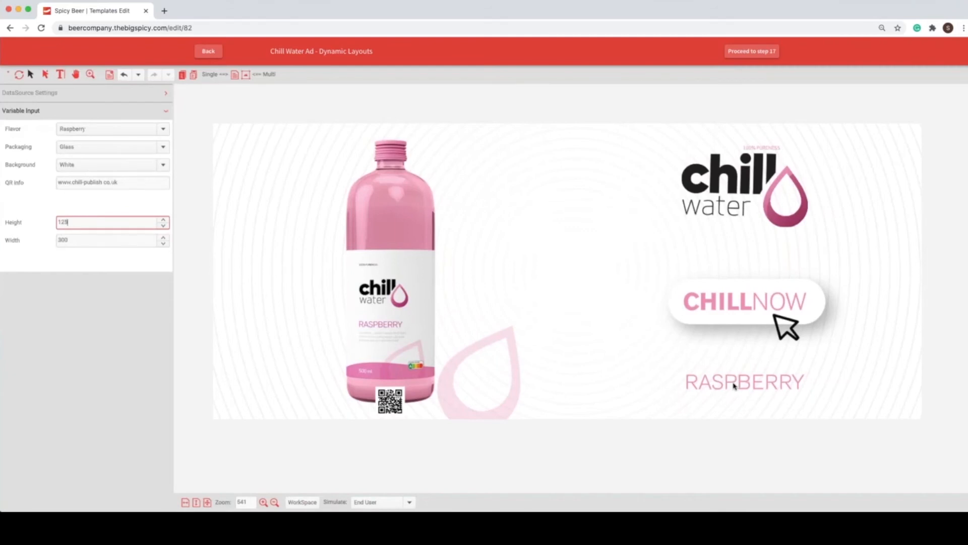
{"action": "key", "text": "super+a"}
{"action": "type", "text": "1000"}
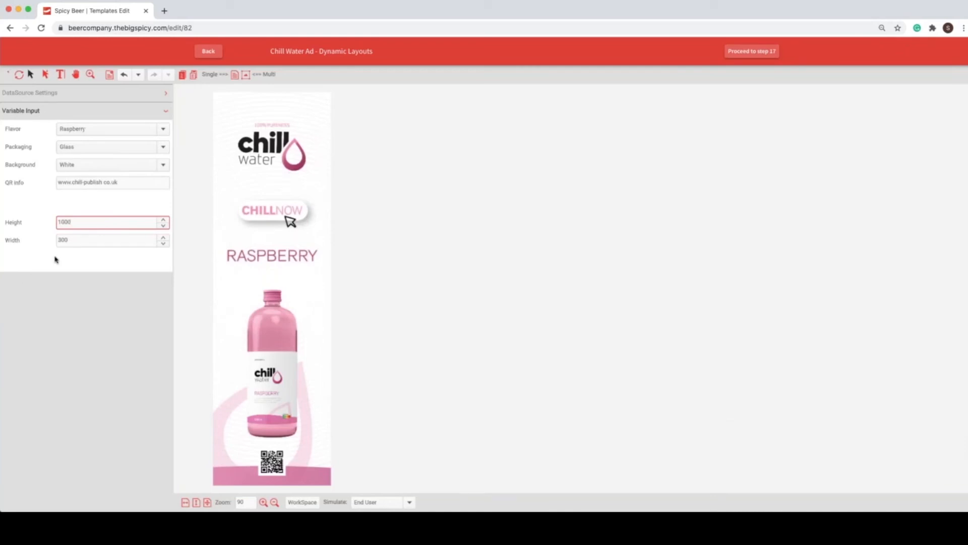
Step: Set the ad's height to 300 for a square format
{"action": "key", "text": "super+a"}
{"action": "type", "text": "30"}
{"action": "key", "text": "Return"}
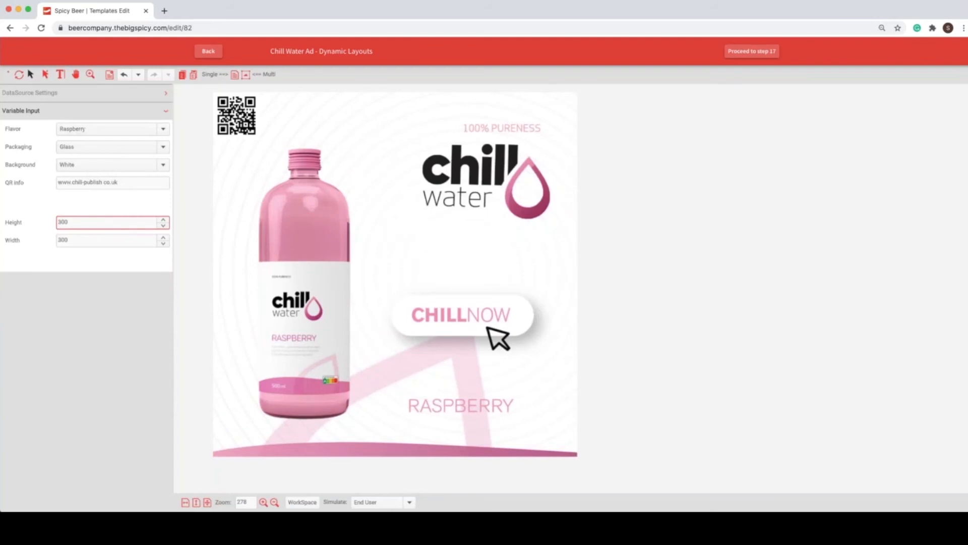
Step: Simulate the workspace administrator role and select the bottle image frame to show its image settings
{"action": "left_click", "coordinate": [404, 502]}
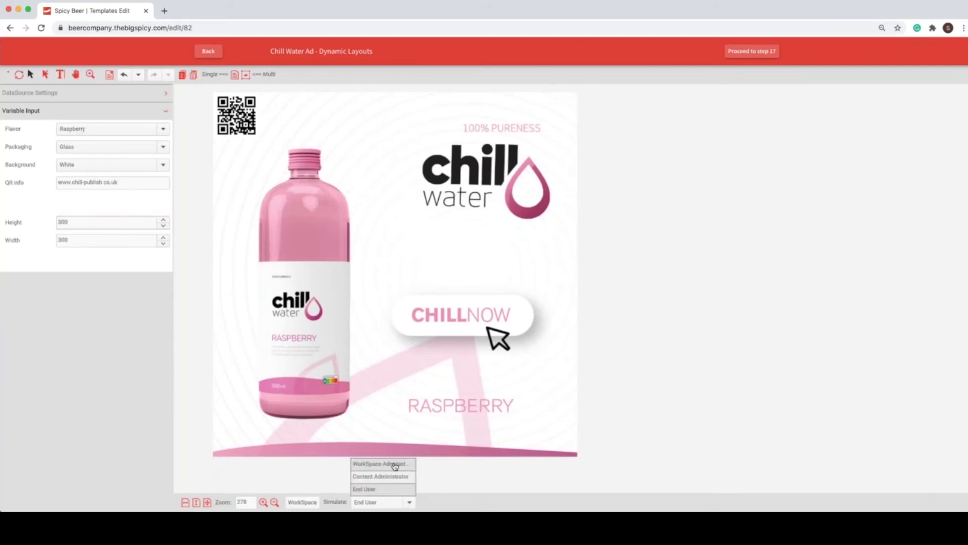
{"action": "left_click", "coordinate": [395, 465]}
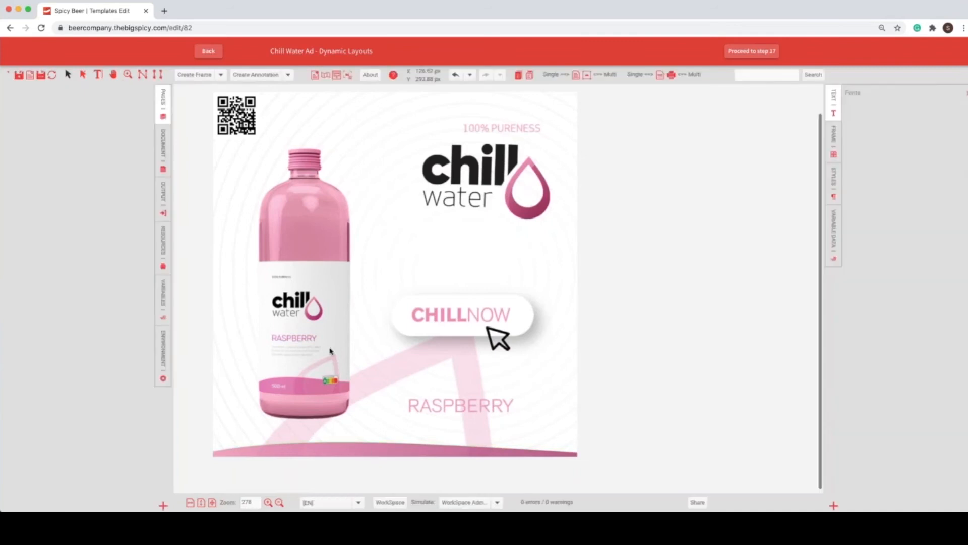
{"action": "left_click", "coordinate": [319, 318]}
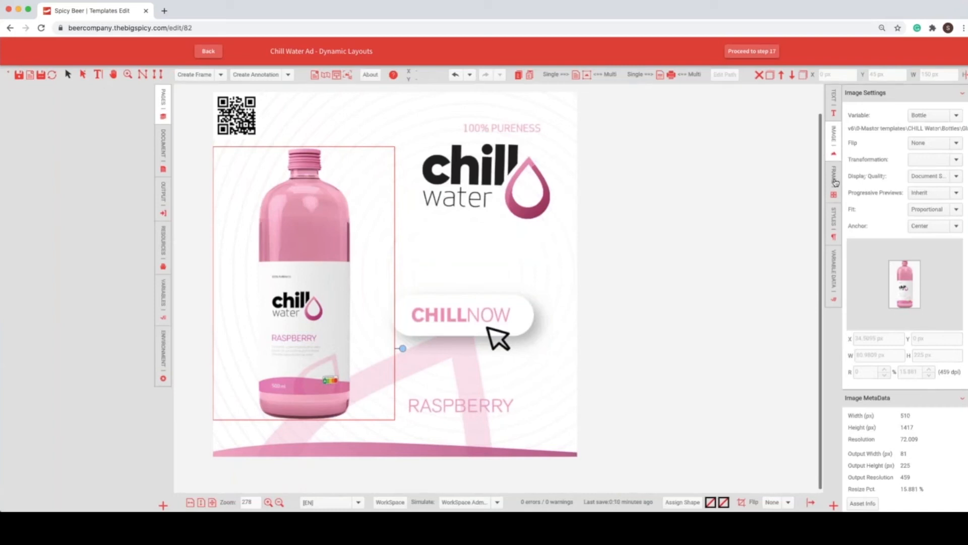
Step: Open the bottle frame's location settings, widen them for reading, and examine the frame's Y and height formulas
{"action": "left_click", "coordinate": [835, 179]}
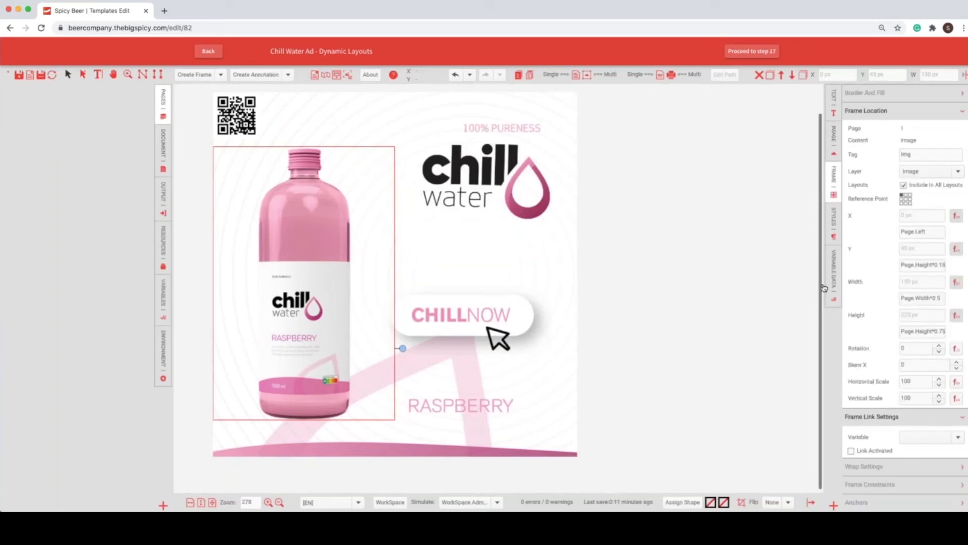
{"action": "left_click_drag", "start_coordinate": [810, 288], "coordinate": [740, 290]}
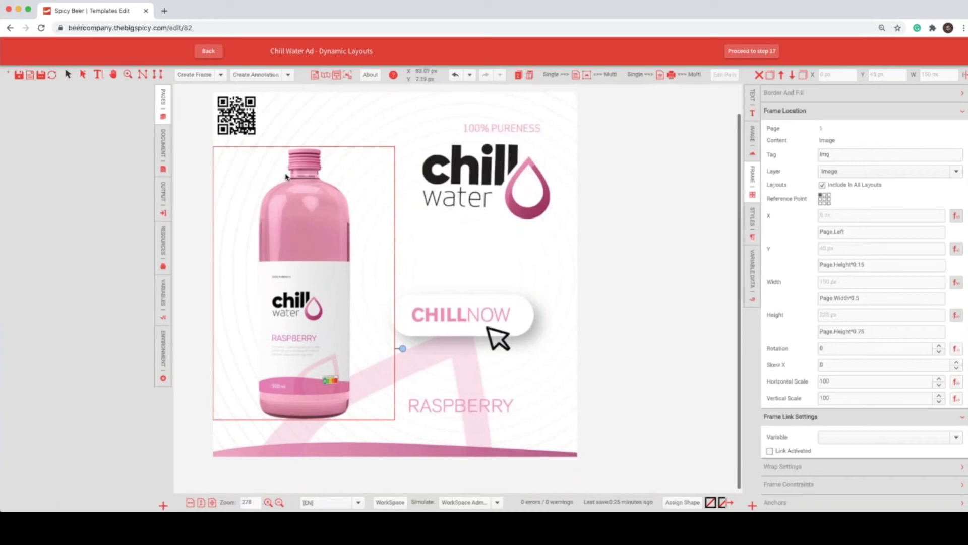
{"action": "left_click", "coordinate": [879, 264]}
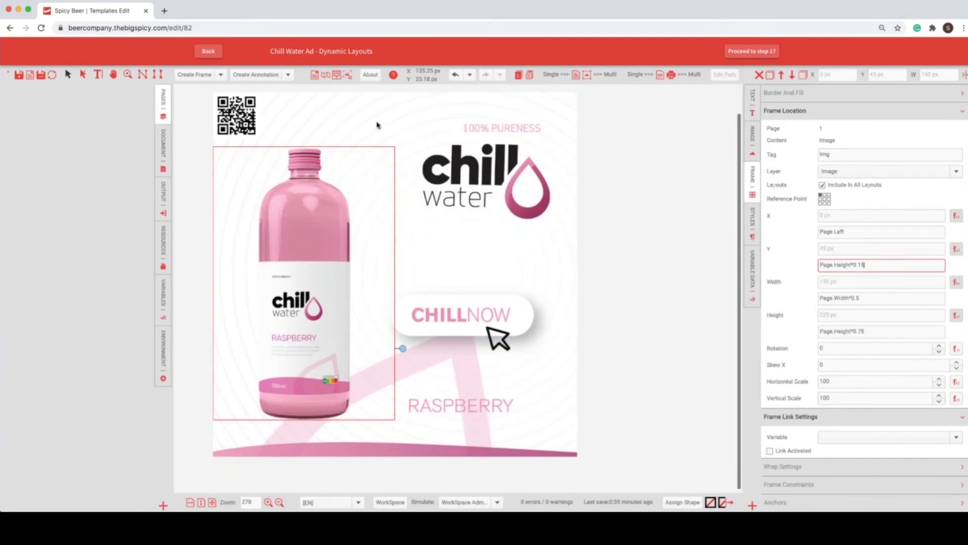
{"action": "scroll", "coordinate": [376, 125], "scroll_direction": "up", "scroll_amount": 1}
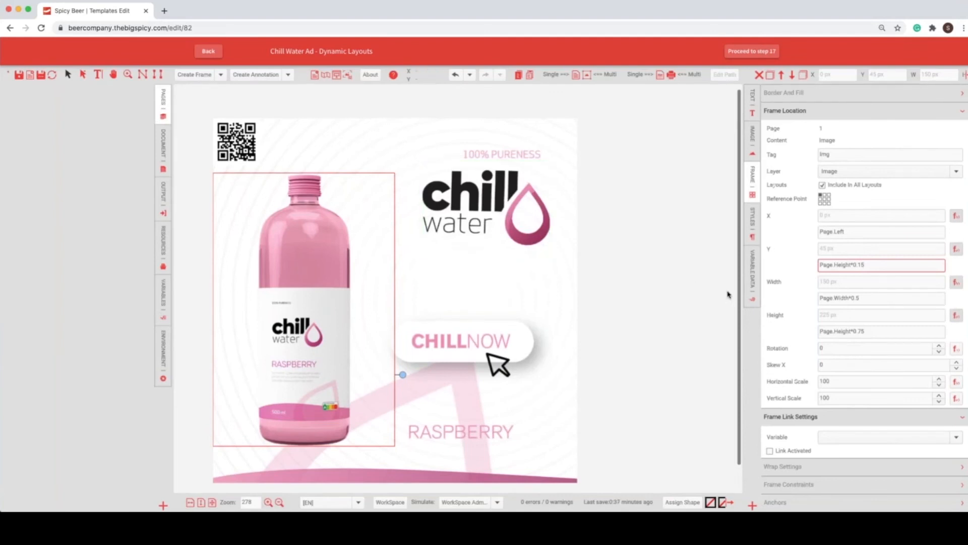
{"action": "mouse_move", "coordinate": [865, 331]}
{"action": "left_mouse_down"}
{"action": "mouse_move", "coordinate": [814, 327]}
{"action": "mouse_move", "coordinate": [868, 332]}
{"action": "mouse_move", "coordinate": [860, 331]}
{"action": "left_mouse_up"}
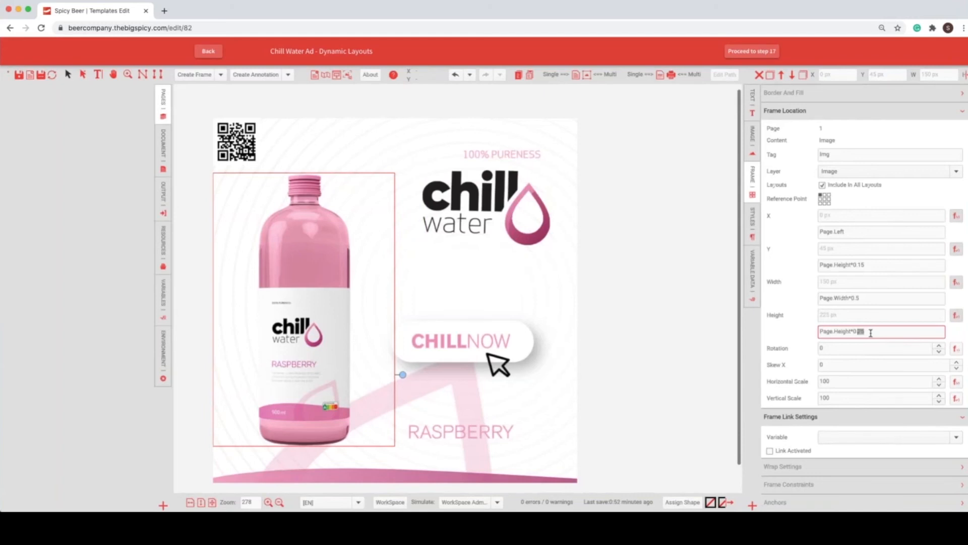
Step: Set the bottle frame's reference point to its bottom-left corner and its Y formula to Page.Height*0.95
{"action": "left_click", "coordinate": [821, 204]}
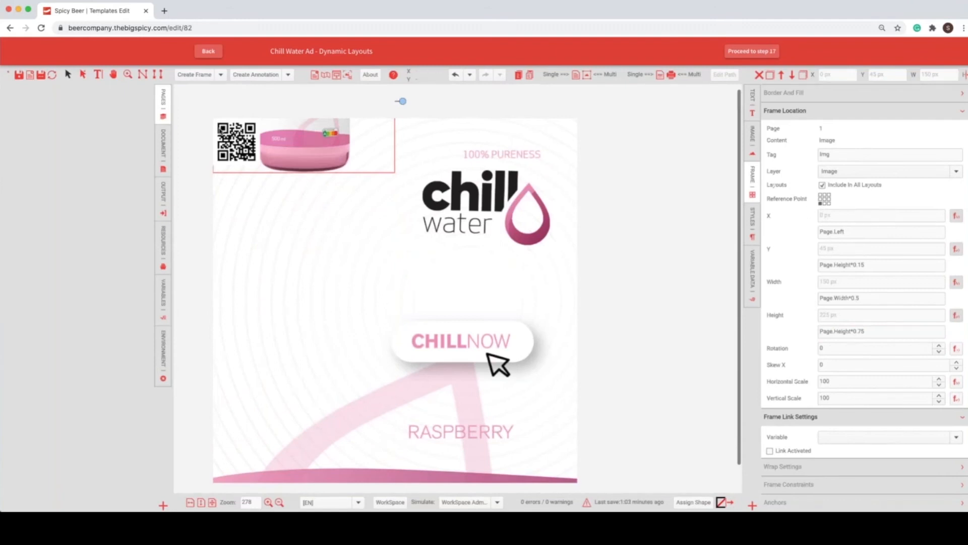
{"action": "left_click", "coordinate": [859, 264]}
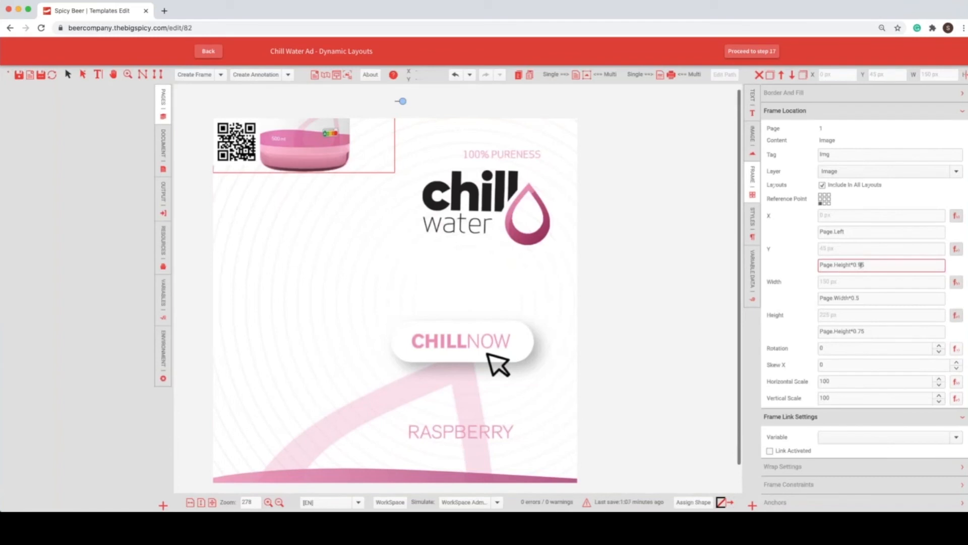
{"action": "type", "text": "9"}
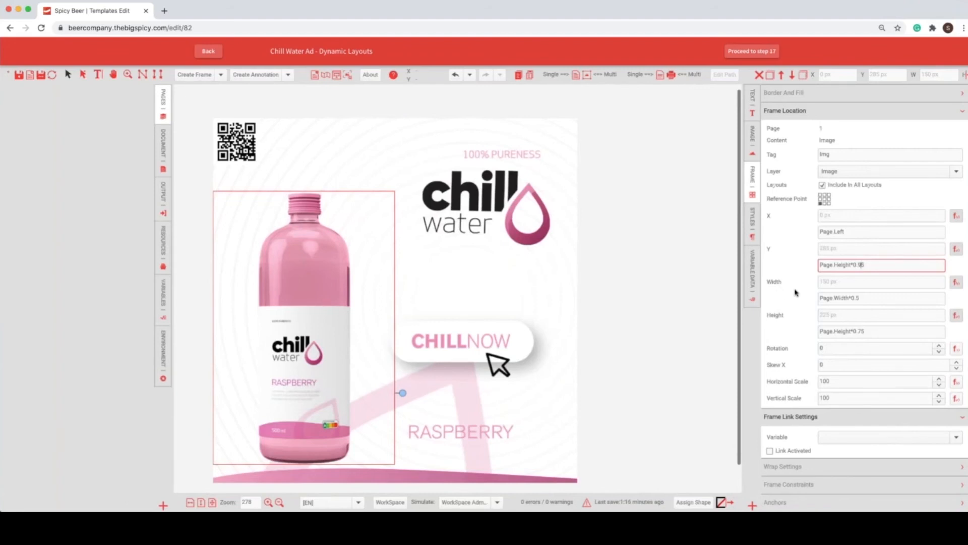
Step: Restore the bottle frame's reference point to its top-left corner and set its Y formula to Page.Height*0.15
{"action": "left_click", "coordinate": [823, 201]}
{"action": "left_click", "coordinate": [859, 265]}
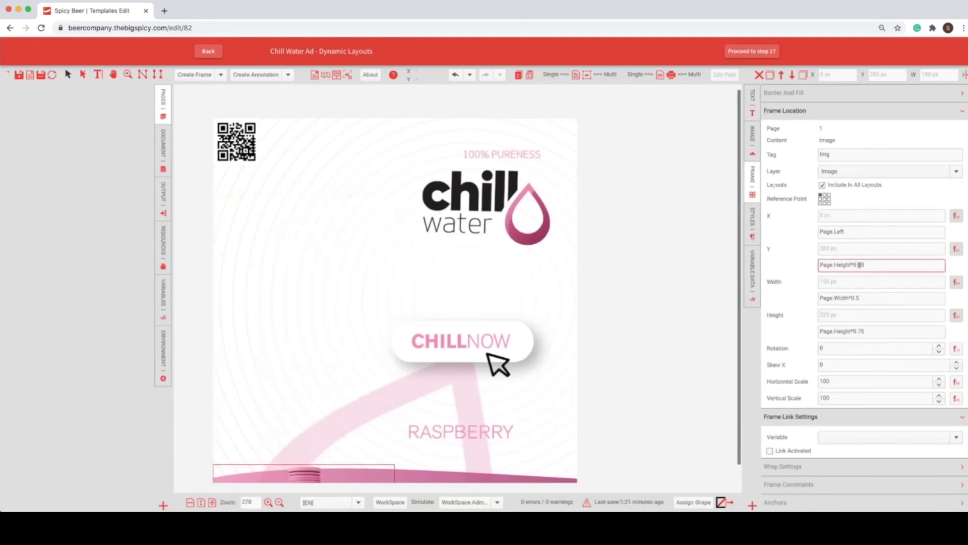
{"action": "key", "text": "BackSpace"}
{"action": "type", "text": "1"}
{"action": "key", "text": "Return"}
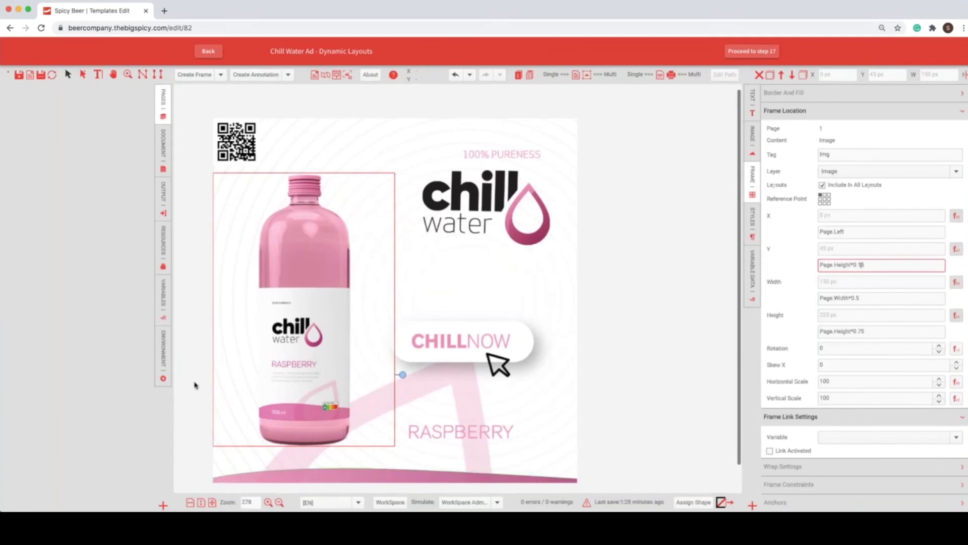
Step: Set the ad's width to 1600 and examine the bottle frame's height formula in that layout
{"action": "left_click", "coordinate": [162, 291]}
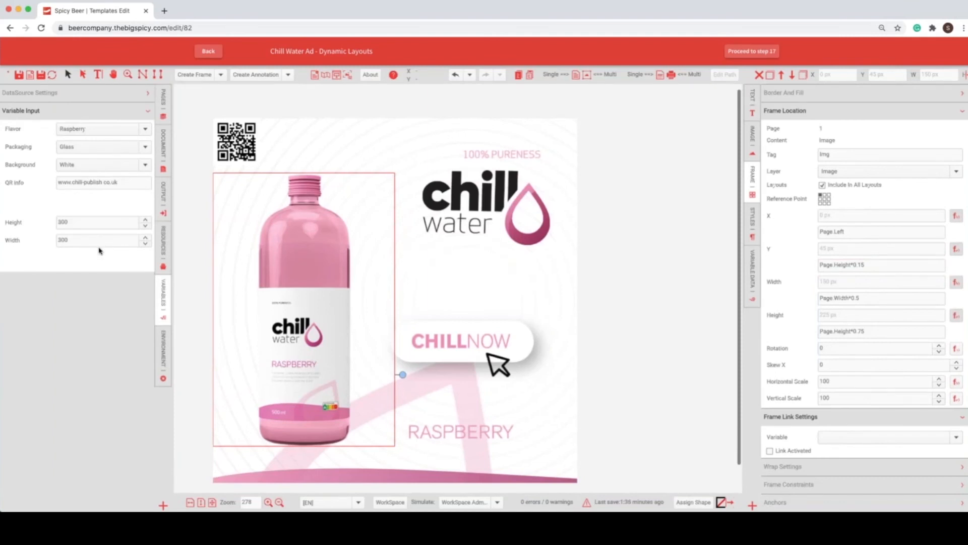
{"action": "left_click_drag", "start_coordinate": [99, 241], "coordinate": [61, 239]}
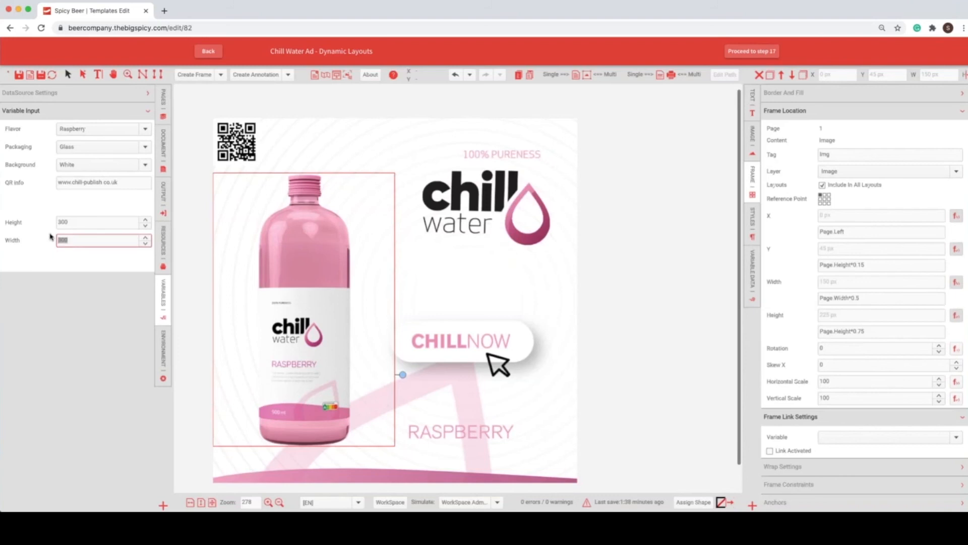
{"action": "type", "text": "1600"}
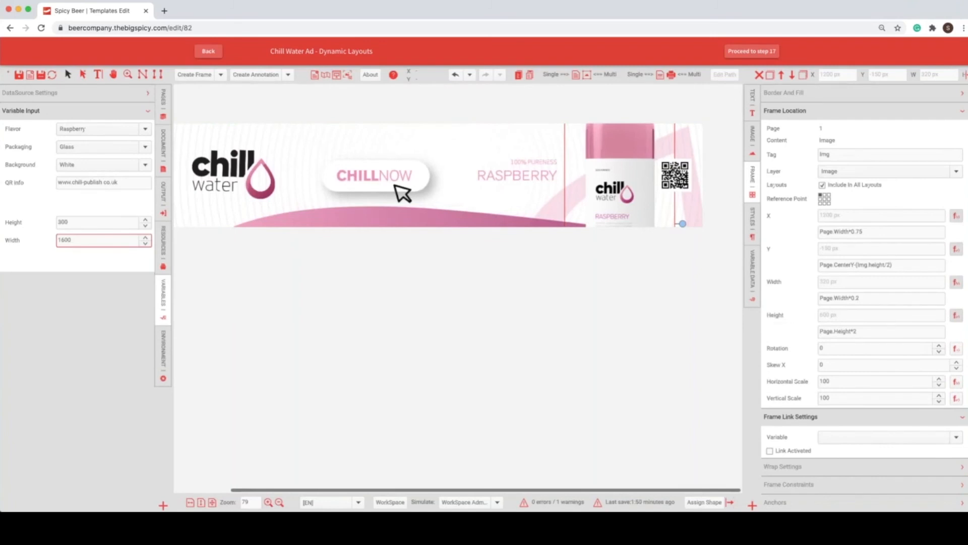
{"action": "left_click", "coordinate": [859, 332]}
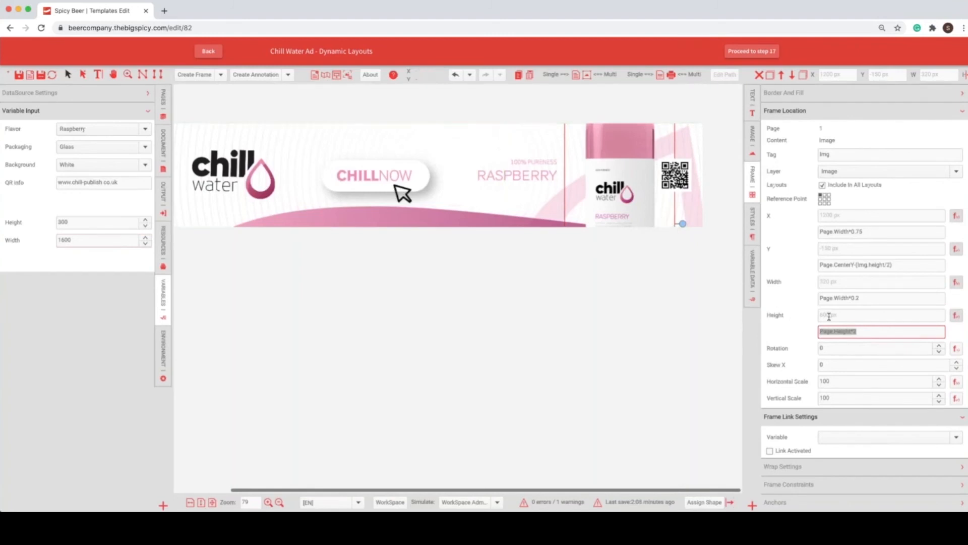
Step: Set the ad's height to 320 and examine the bottle frame's Y formula
{"action": "left_click", "coordinate": [83, 226]}
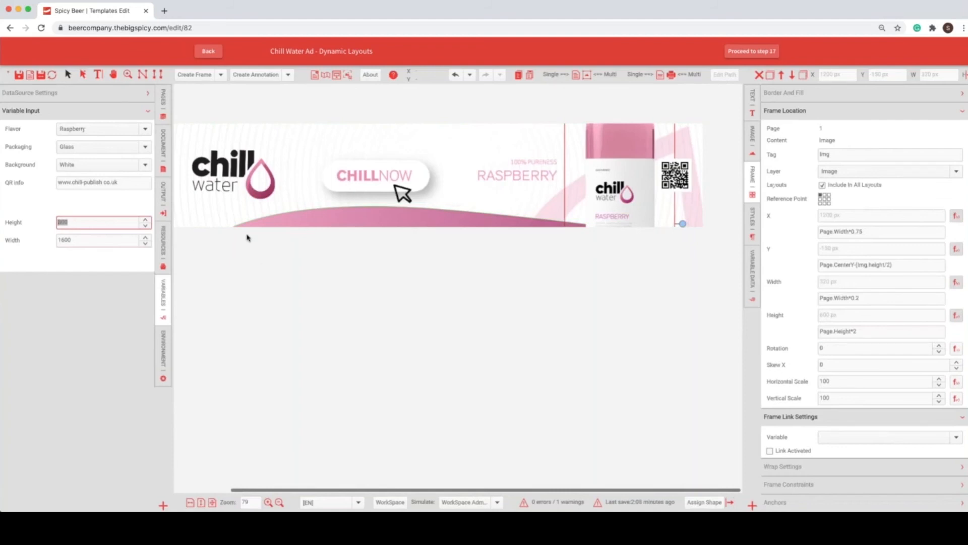
{"action": "type", "text": "320"}
{"action": "key", "text": "Return"}
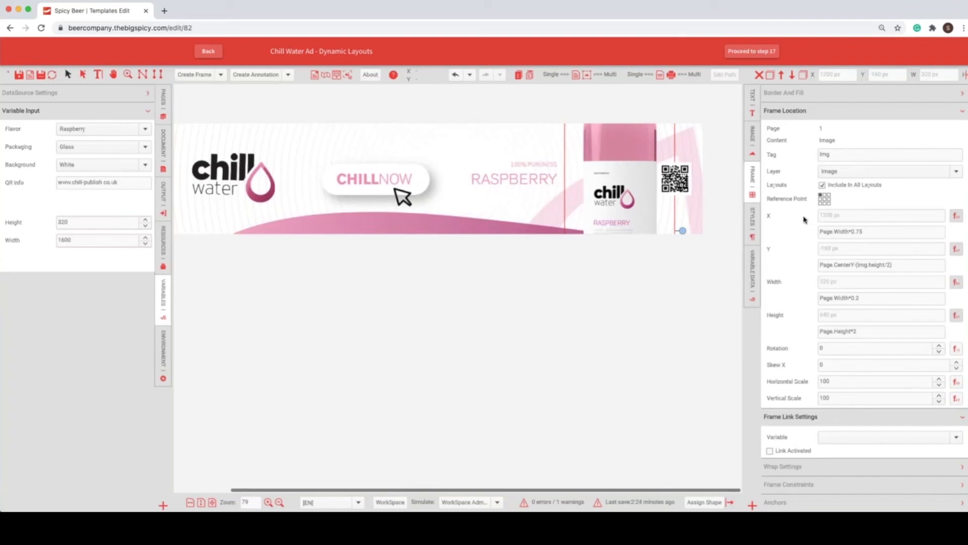
{"action": "left_click", "coordinate": [897, 264]}
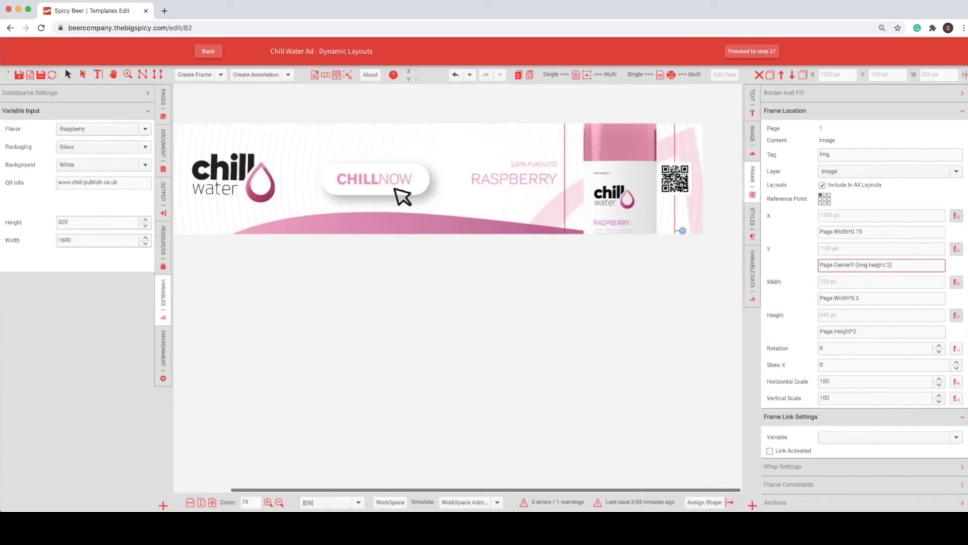
Step: Open the document's alternate layout list and view the HALFPAGE, LANDSCAPE, LEADERBOARD and SQUARE layouts, ending on LEADERBOARD
{"action": "left_click", "coordinate": [142, 145]}
{"action": "left_click", "coordinate": [163, 146]}
{"action": "left_click", "coordinate": [50, 93]}
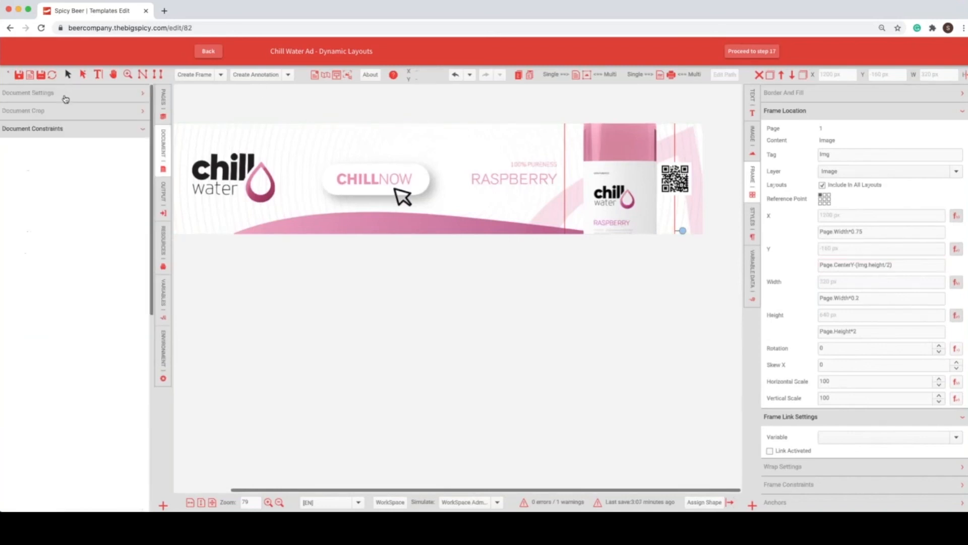
{"action": "left_click", "coordinate": [49, 128]}
{"action": "left_click", "coordinate": [49, 128]}
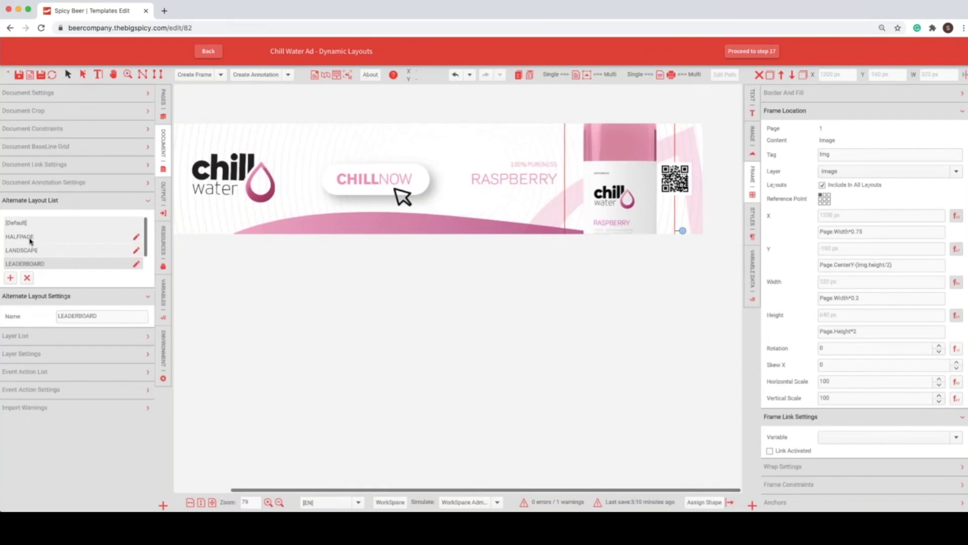
{"action": "left_click", "coordinate": [30, 241]}
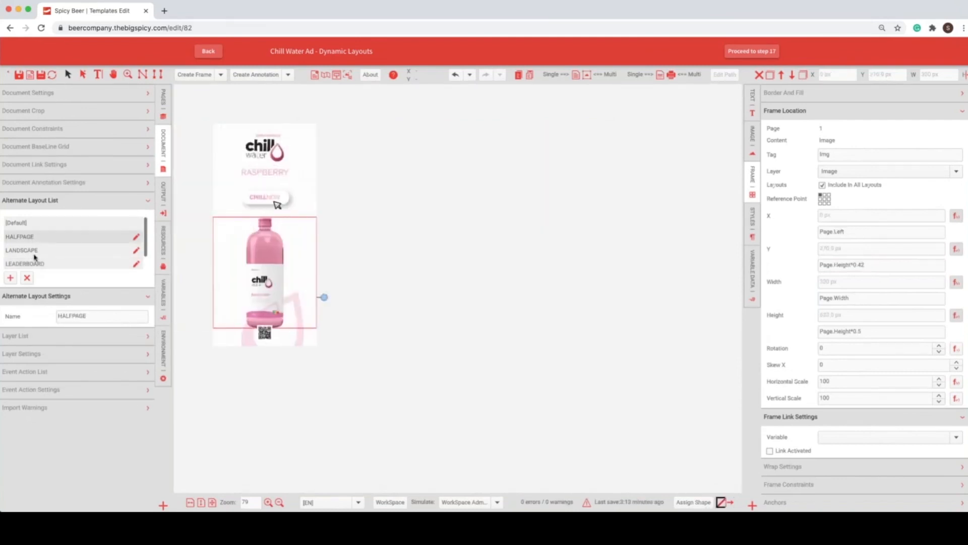
{"action": "left_click", "coordinate": [36, 257]}
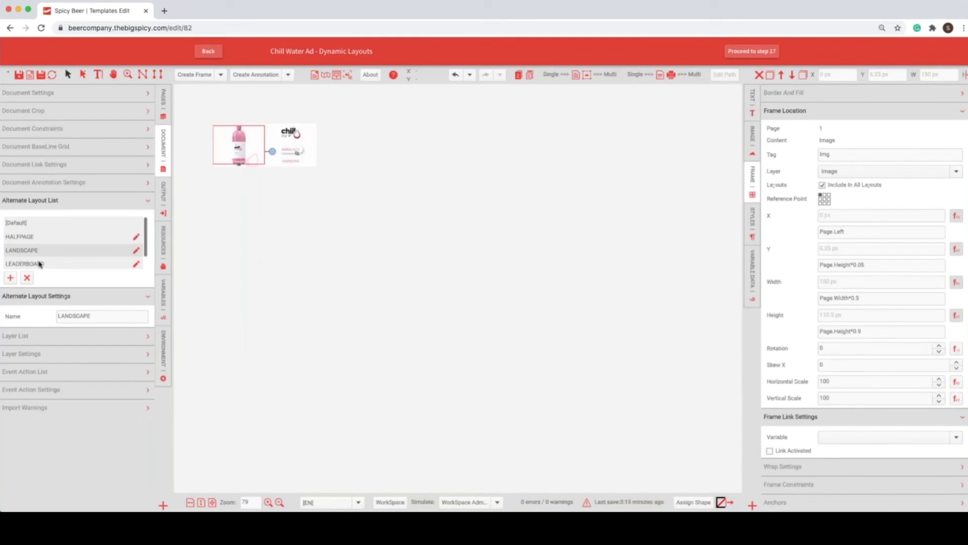
{"action": "left_click", "coordinate": [40, 264]}
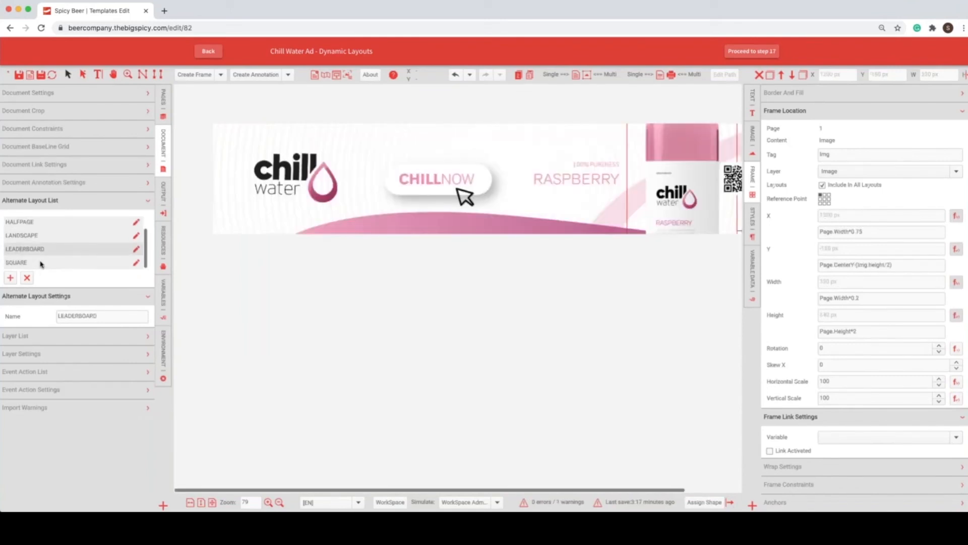
{"action": "left_click", "coordinate": [41, 262]}
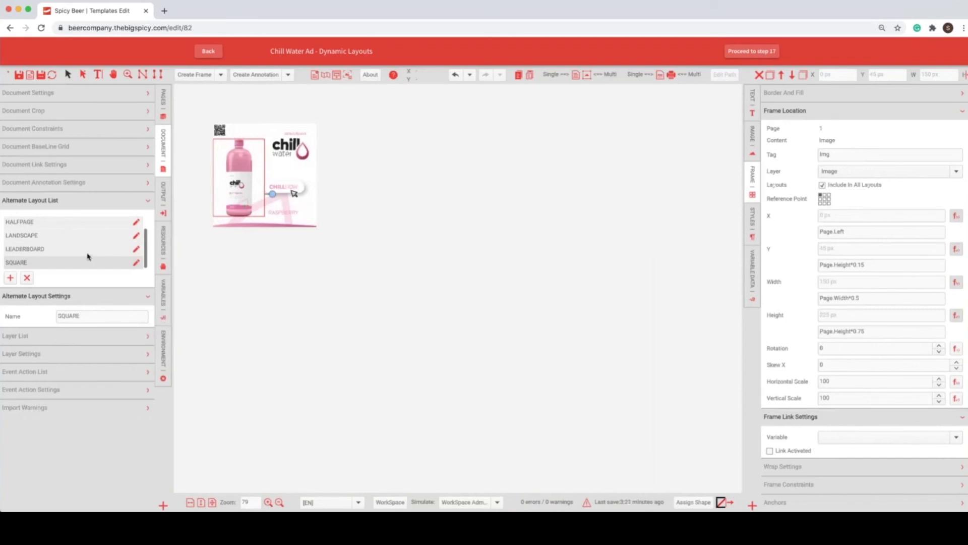
{"action": "left_click", "coordinate": [41, 243]}
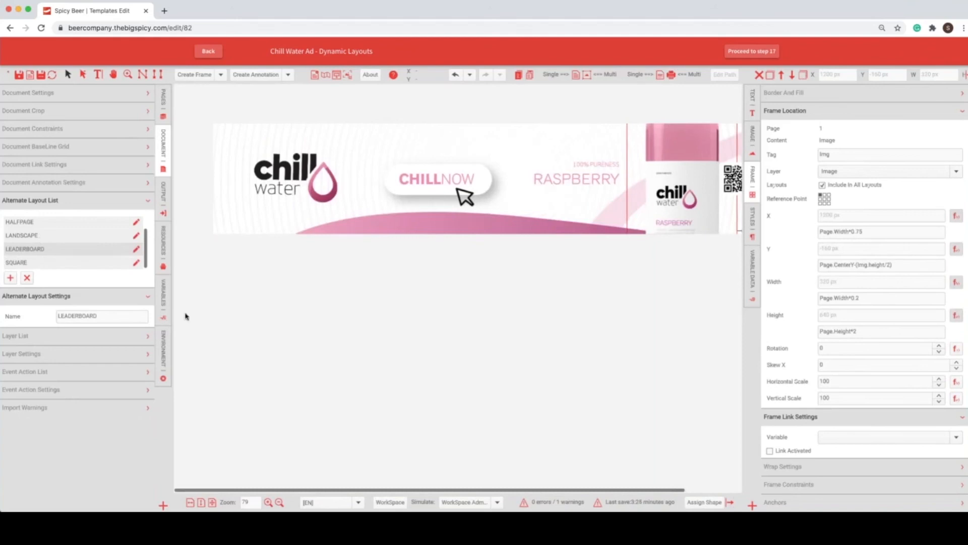
Step: Set the ad's height to 310 and check which alternate layout is active
{"action": "left_click", "coordinate": [159, 296]}
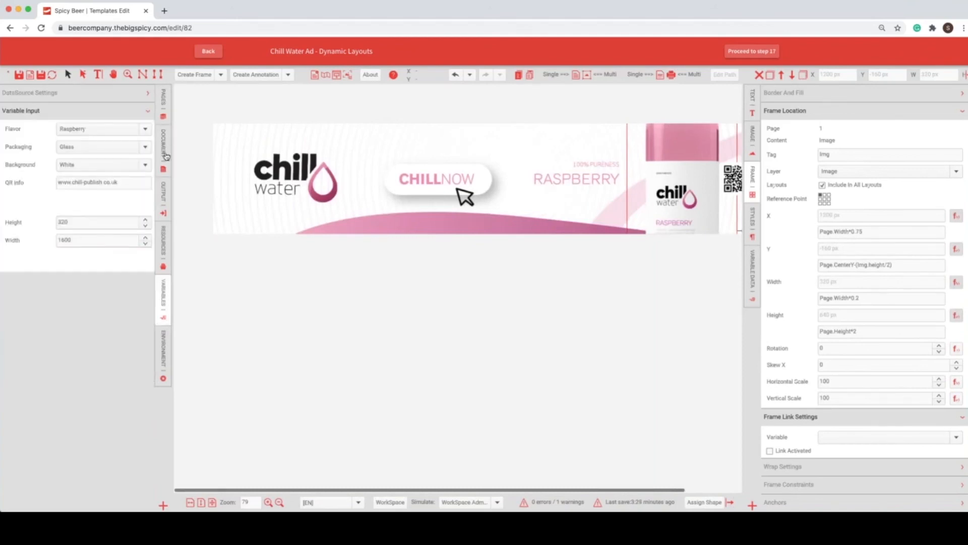
{"action": "left_click_drag", "start_coordinate": [76, 223], "coordinate": [56, 224]}
{"action": "type", "text": "31"}
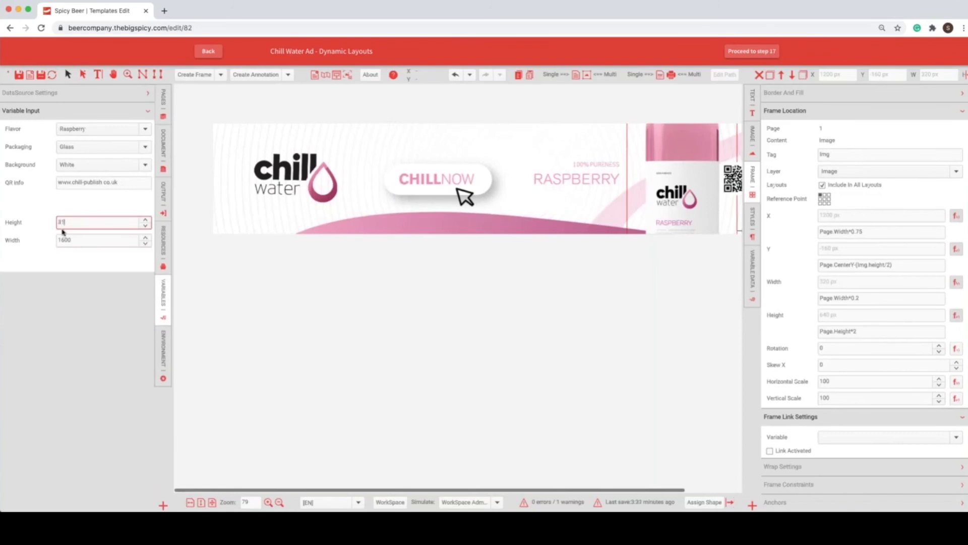
{"action": "type", "text": "0"}
{"action": "left_click", "coordinate": [161, 163]}
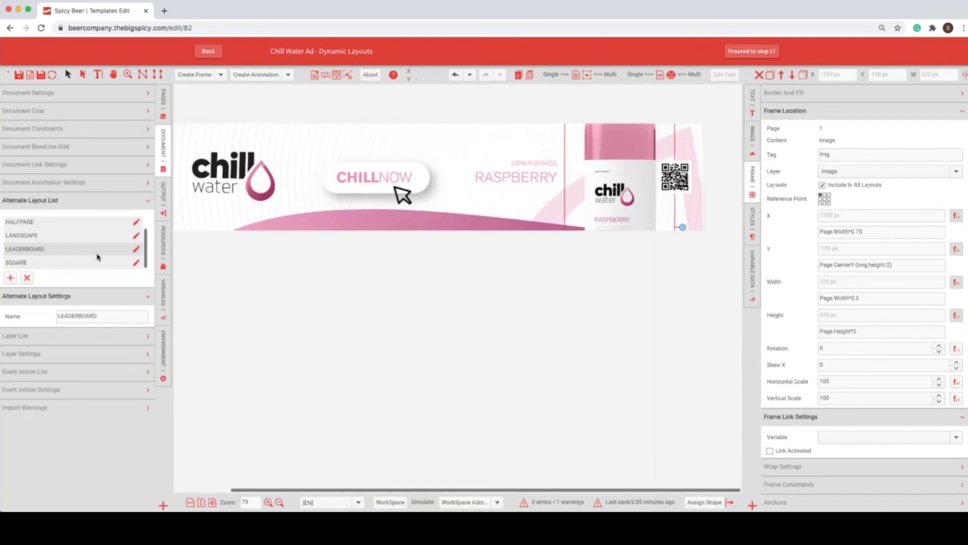
Step: Set the ad's width to 310 and recheck the active entry in the alternate layout list
{"action": "left_click", "coordinate": [165, 298]}
{"action": "double_click", "coordinate": [63, 222]}
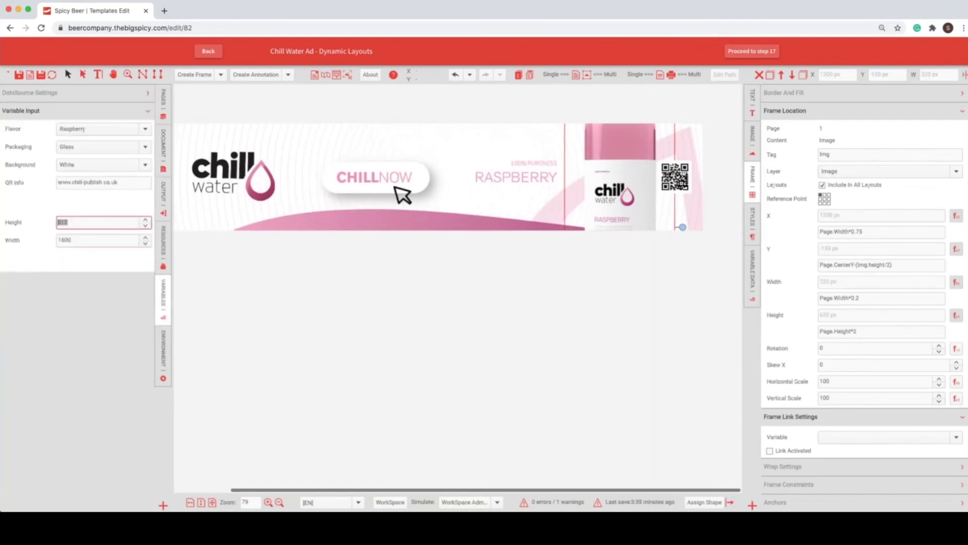
{"action": "key", "text": "Tab"}
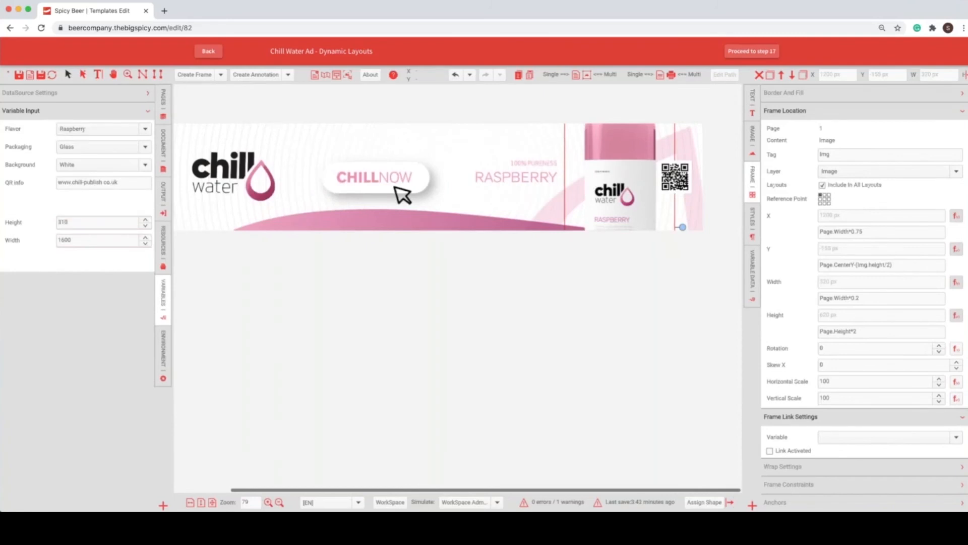
{"action": "type", "text": "310"}
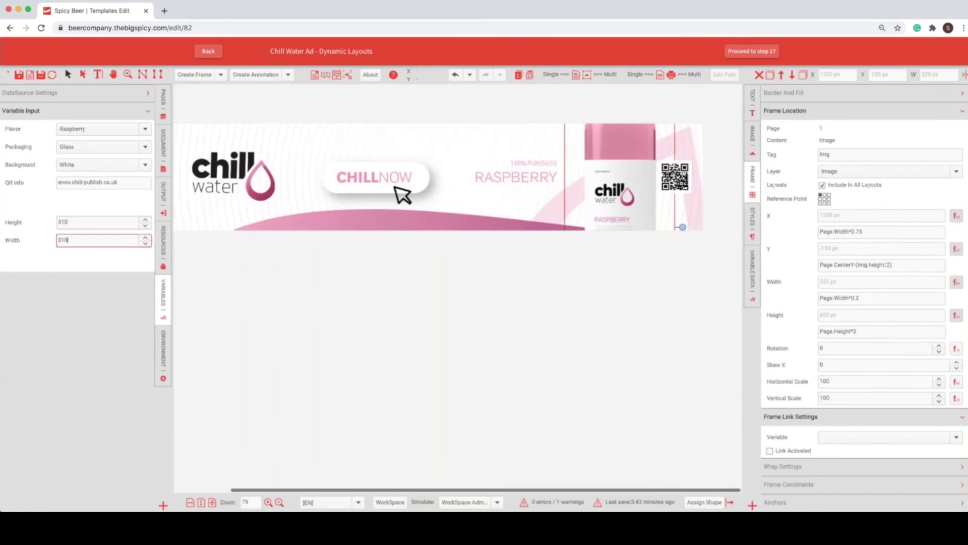
{"action": "left_click", "coordinate": [164, 146]}
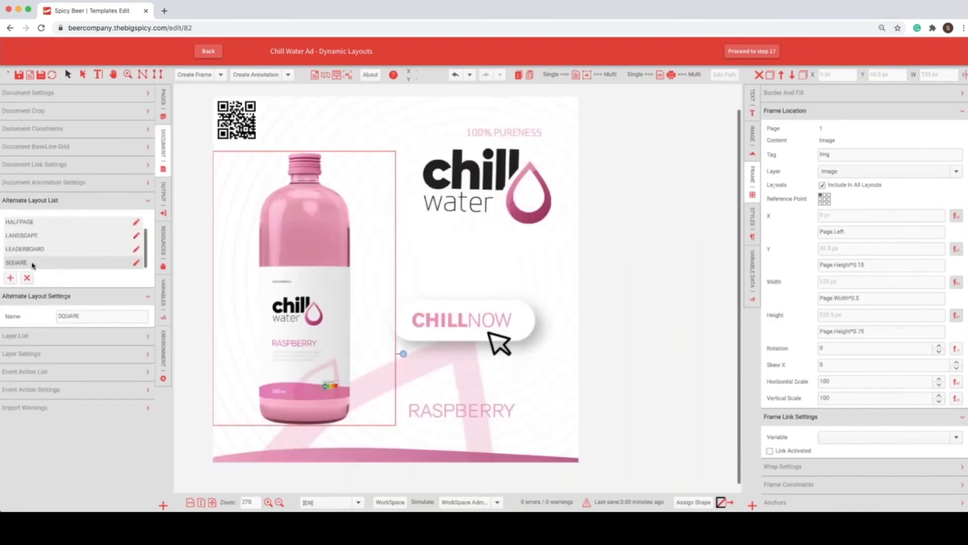
Step: Return to the ad's variable inputs and simulate the End User role
{"action": "left_click", "coordinate": [160, 297]}
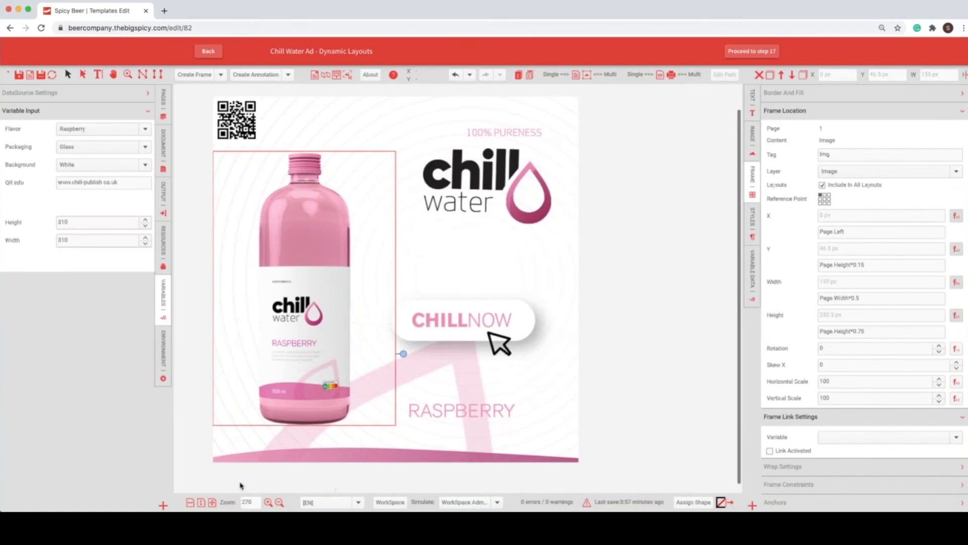
{"action": "left_click", "coordinate": [463, 502]}
{"action": "left_click", "coordinate": [454, 489]}
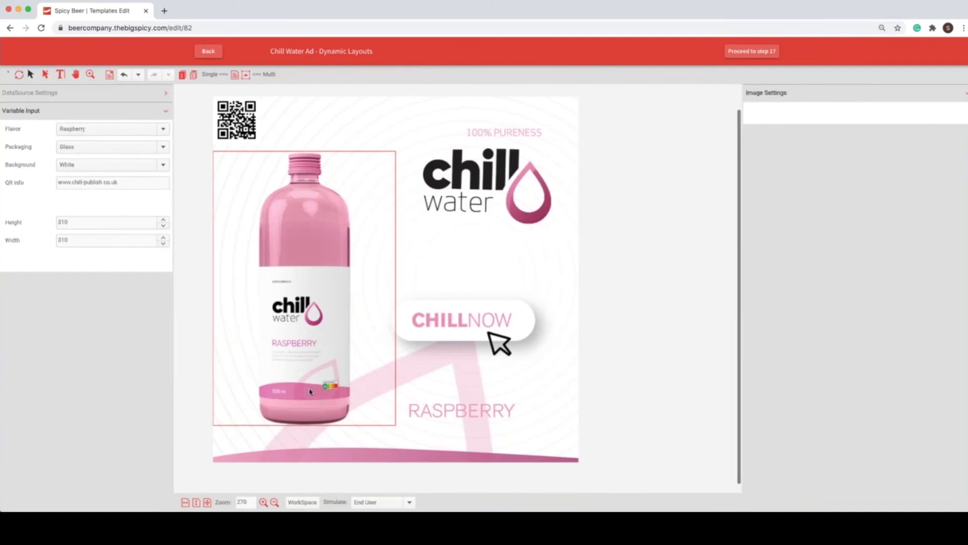
Step: Expand the data source settings, widen them to show the table, and load the first record, the 300 by 250 Regular Medium Rectangle
{"action": "left_click", "coordinate": [85, 94]}
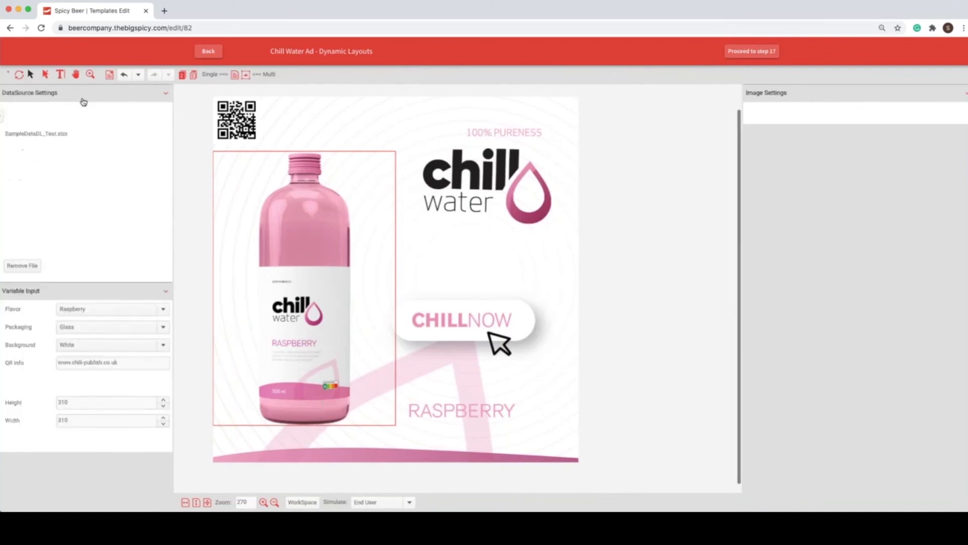
{"action": "left_click", "coordinate": [177, 138]}
{"action": "left_click_drag", "start_coordinate": [174, 138], "coordinate": [218, 152]}
{"action": "left_click", "coordinate": [37, 179]}
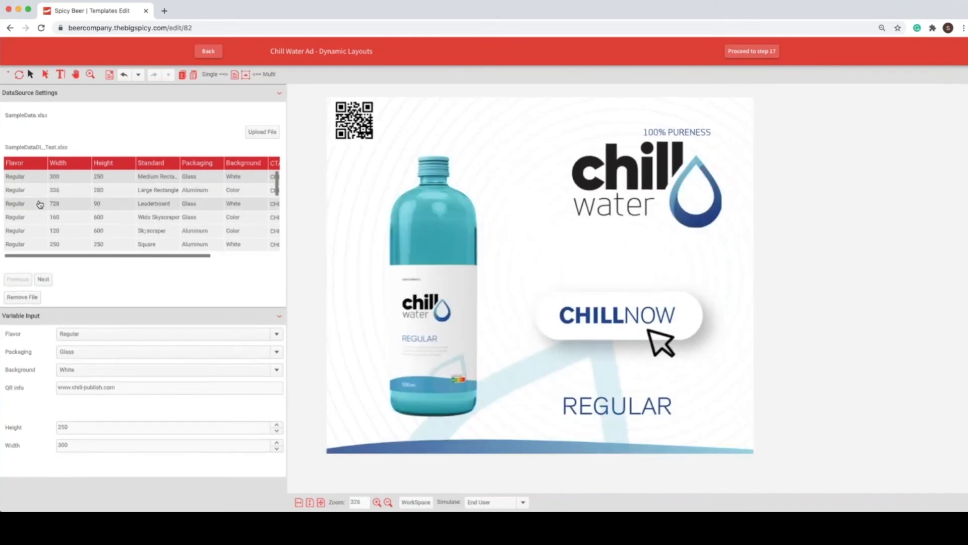
Step: Load the Regular Leaderboard and Wide Skyscraper records, plus the Ginger, Lime and Raspberry Small Rectangle records, ending on Raspberry
{"action": "left_click", "coordinate": [39, 204]}
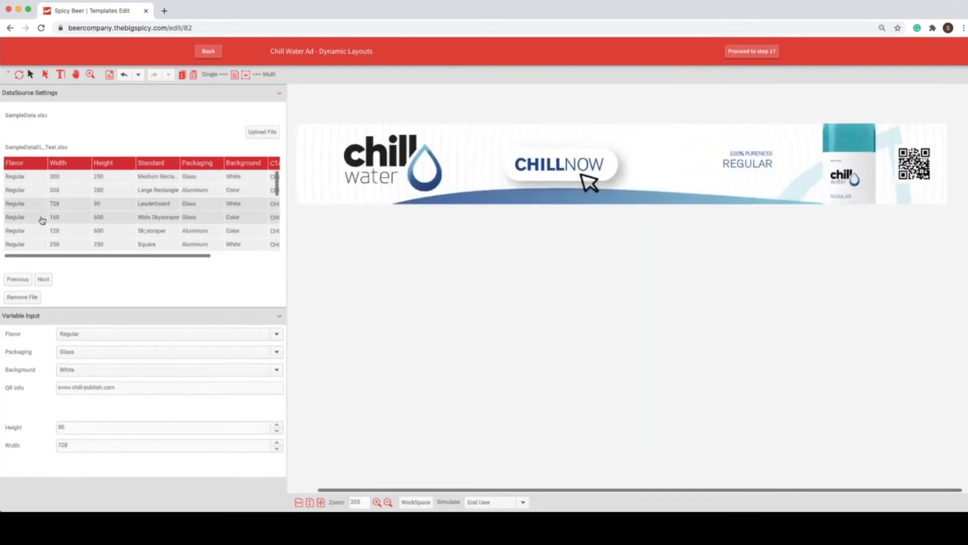
{"action": "left_click", "coordinate": [42, 221]}
{"action": "left_click_drag", "start_coordinate": [277, 184], "coordinate": [275, 240]}
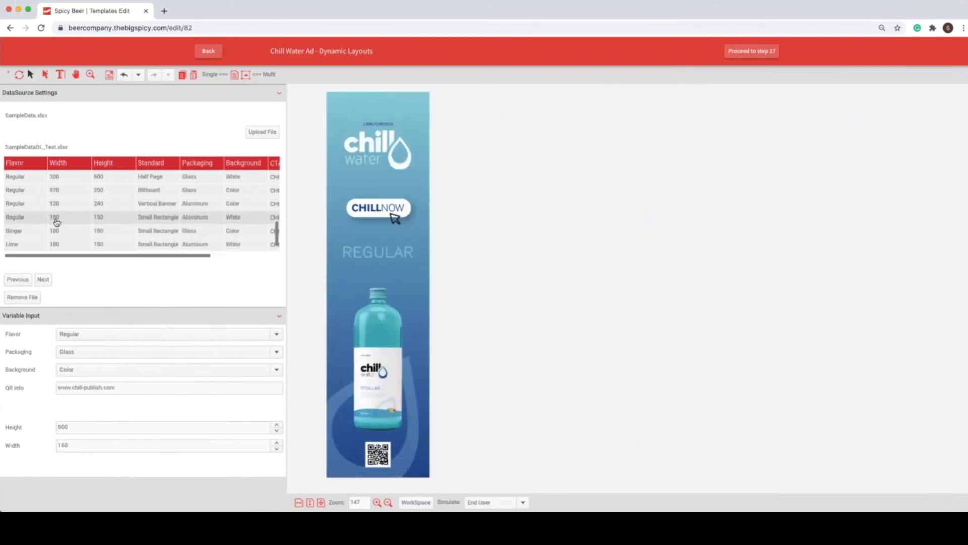
{"action": "left_click", "coordinate": [16, 232]}
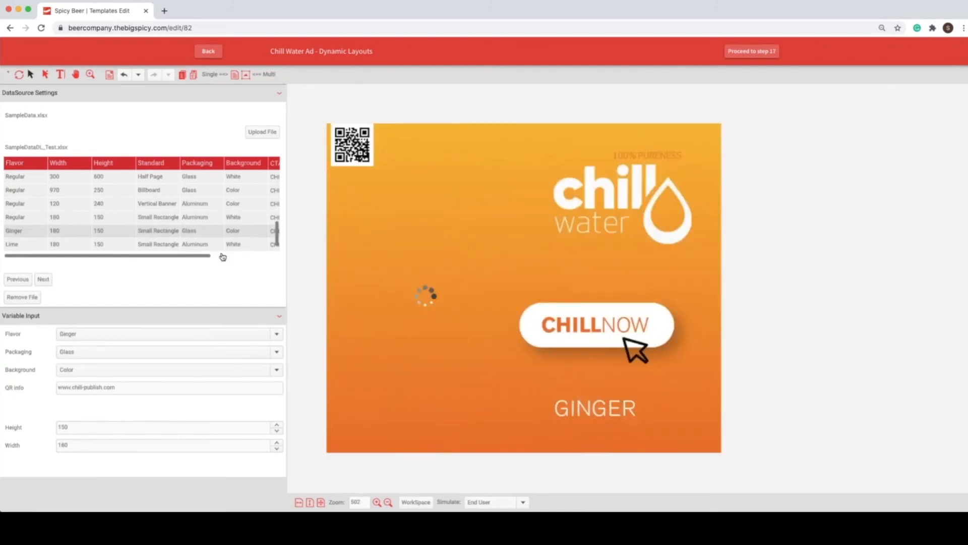
{"action": "left_click_drag", "start_coordinate": [277, 238], "coordinate": [277, 243]}
{"action": "left_click", "coordinate": [21, 233]}
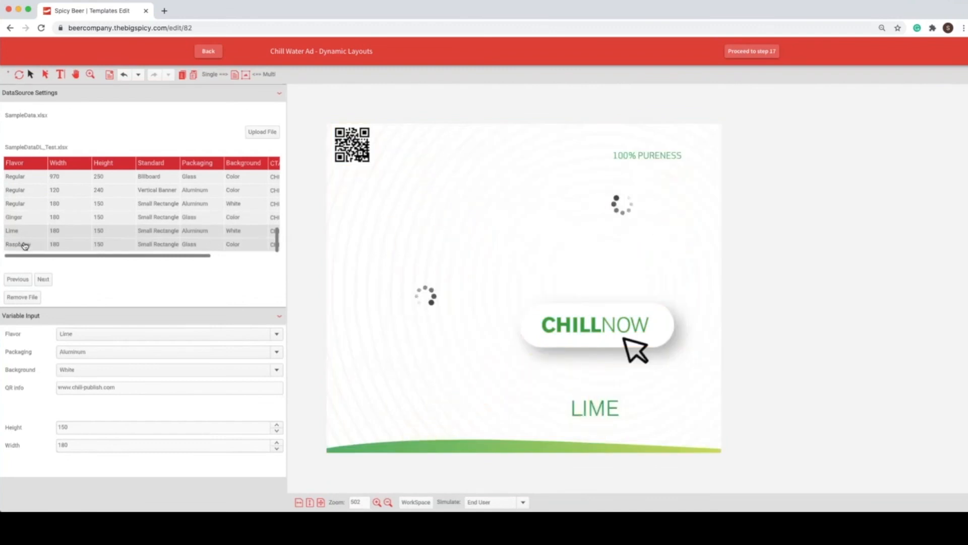
{"action": "left_click", "coordinate": [24, 245]}
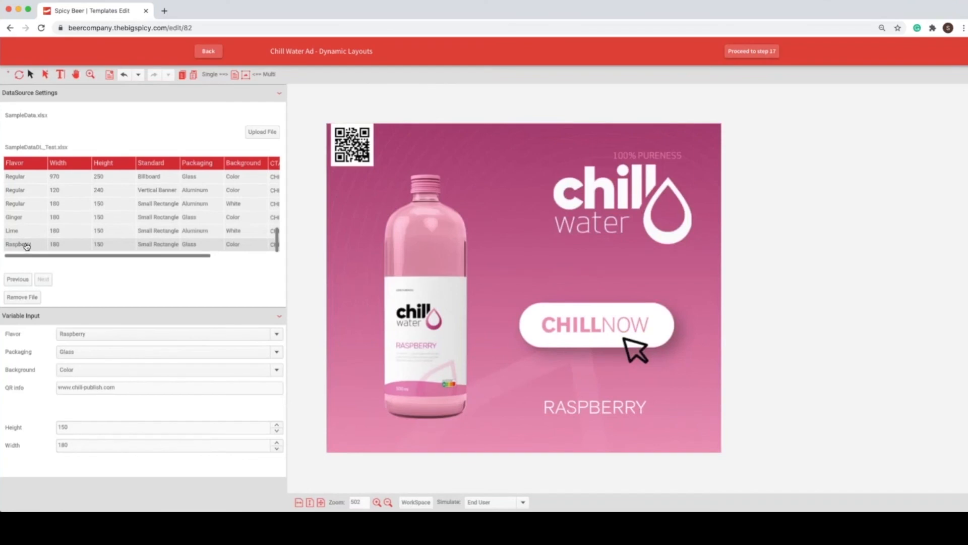
Step: Switch to the Demo Files folder in Finder and preview Top-Banner-Sizes-by-Frequency.png and the rows of SampleData.xlsx
{"action": "key", "text": "super+Tab"}
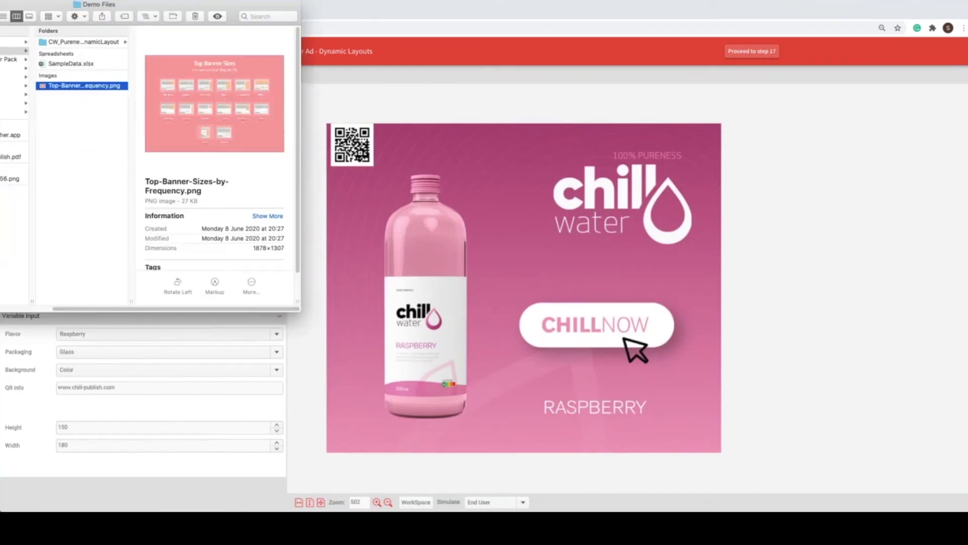
{"action": "key", "text": "space"}
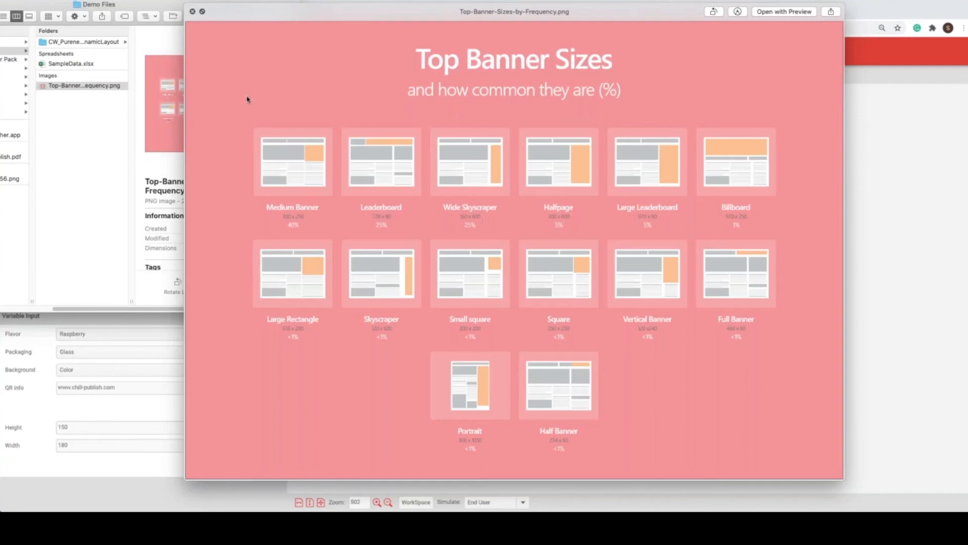
{"action": "key", "text": "Up"}
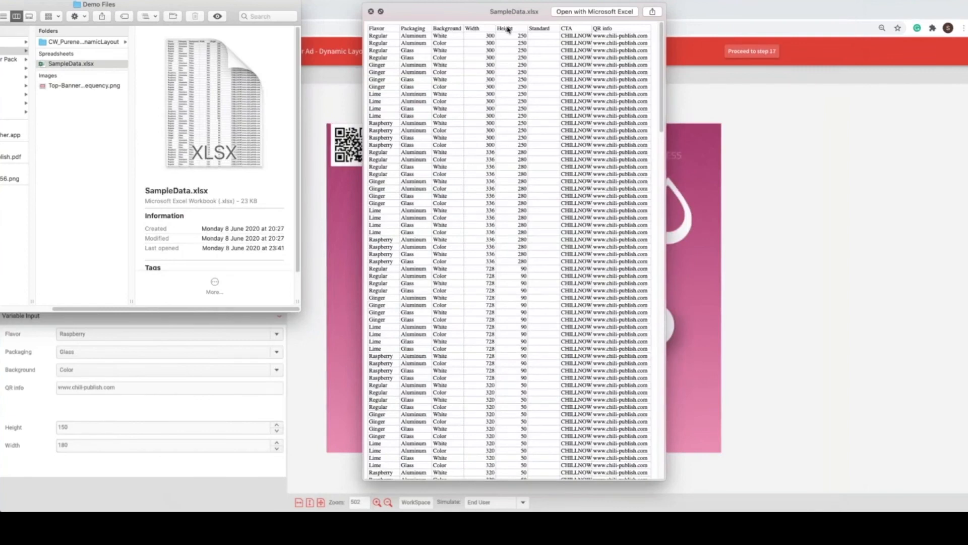
{"action": "scroll", "coordinate": [492, 80], "scroll_direction": "down", "scroll_amount": 1}
{"action": "scroll", "coordinate": [493, 161], "scroll_direction": "down", "scroll_amount": 10}
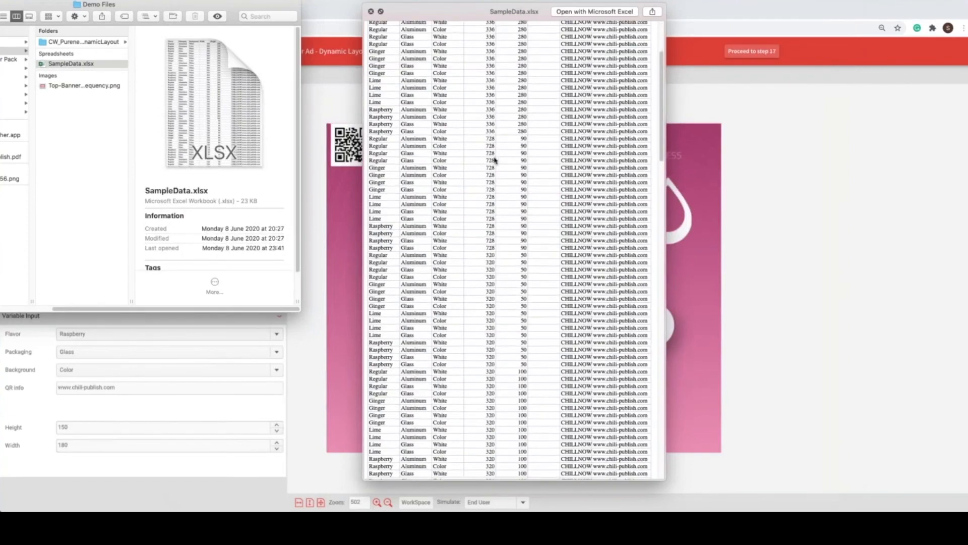
{"action": "scroll", "coordinate": [517, 241], "scroll_direction": "down", "scroll_amount": 20}
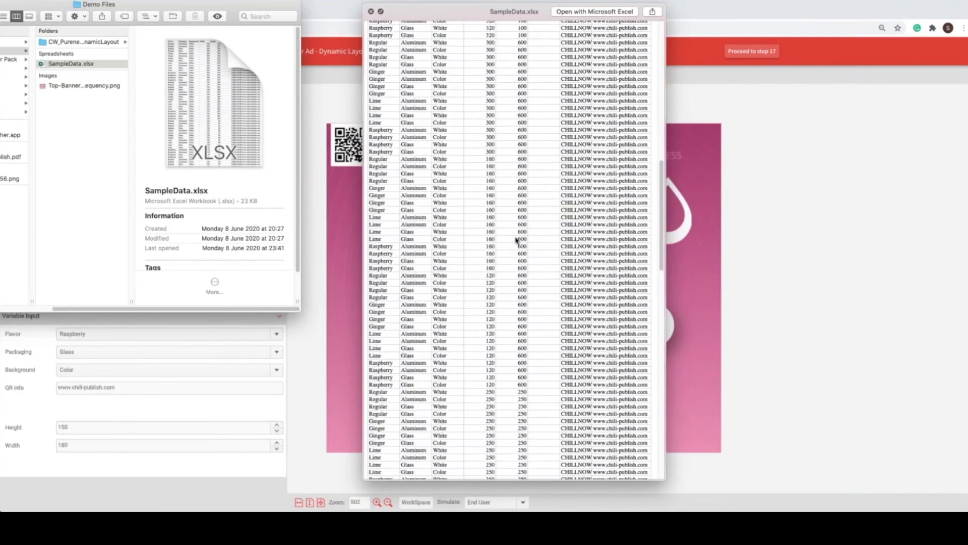
{"action": "scroll", "coordinate": [484, 131], "scroll_direction": "up", "scroll_amount": 20}
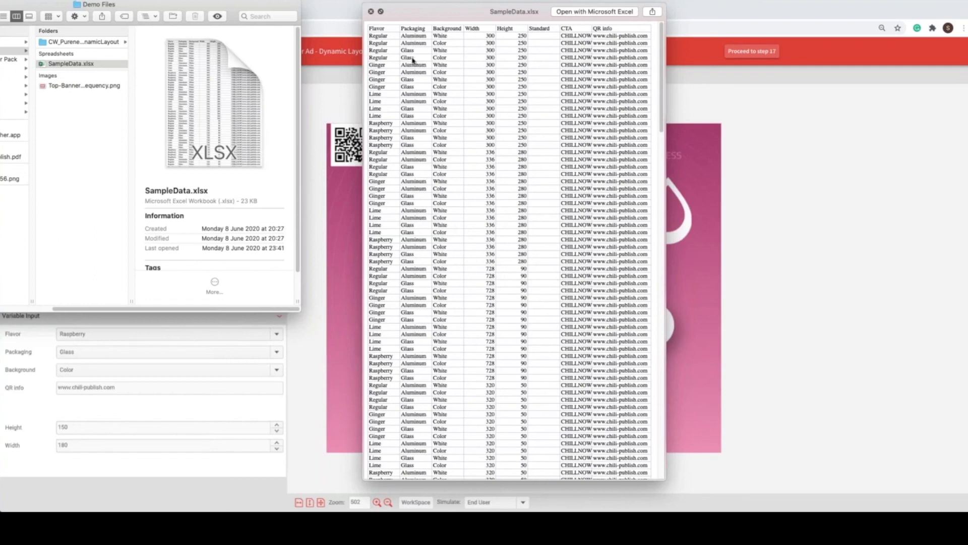
Step: Open the CW_Pureness_Ad_DynamicLayout folder as icons in an enlarged window, close the preview, and select and browse all its images
{"action": "left_click", "coordinate": [63, 42]}
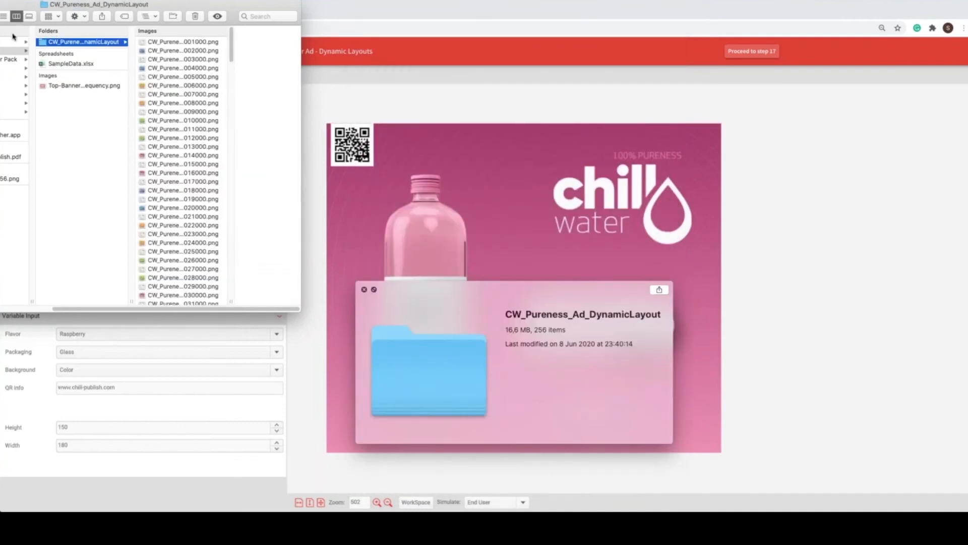
{"action": "left_click", "coordinate": [0, 16]}
{"action": "left_click_drag", "start_coordinate": [299, 310], "coordinate": [897, 510]}
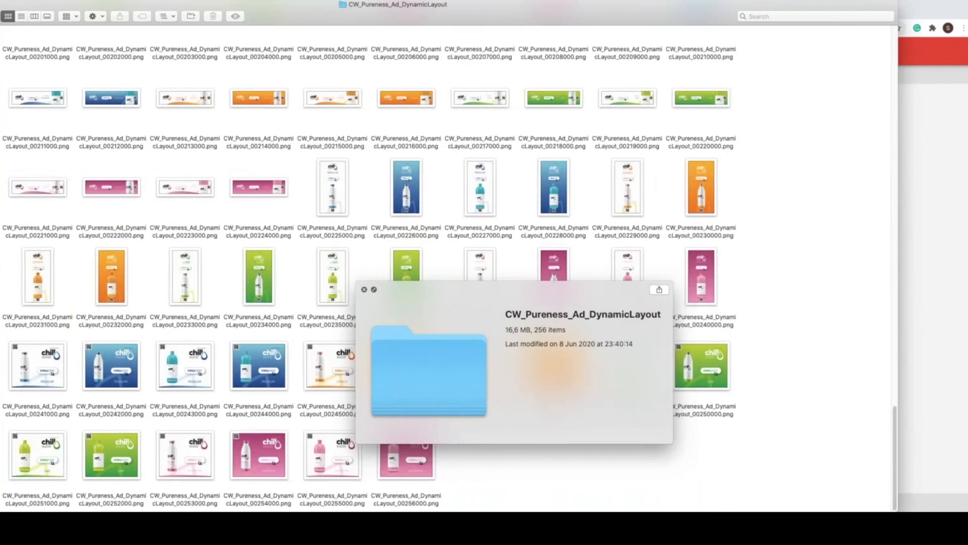
{"action": "left_click", "coordinate": [364, 290]}
{"action": "key", "text": "super+a"}
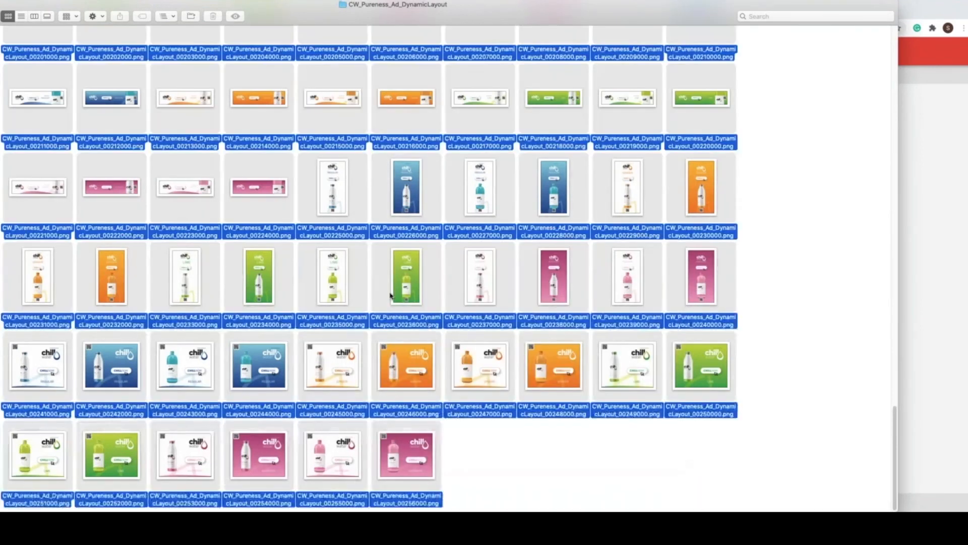
{"action": "scroll", "coordinate": [361, 233], "scroll_direction": "up", "scroll_amount": 2}
{"action": "scroll", "coordinate": [361, 233], "scroll_direction": "up", "scroll_amount": 15}
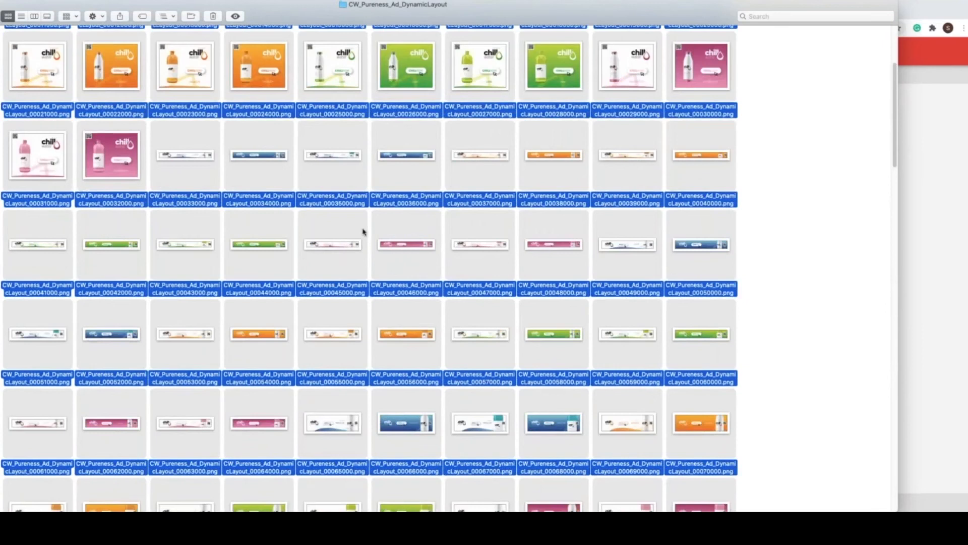
Step: Clear the selection and preview the folder's first row of ads, comparing neighbouring versions from CW_Pureness_Ad_DynamicLayout_00001000.png through 00010000.png
{"action": "left_click", "coordinate": [767, 78]}
{"action": "left_click", "coordinate": [17, 66]}
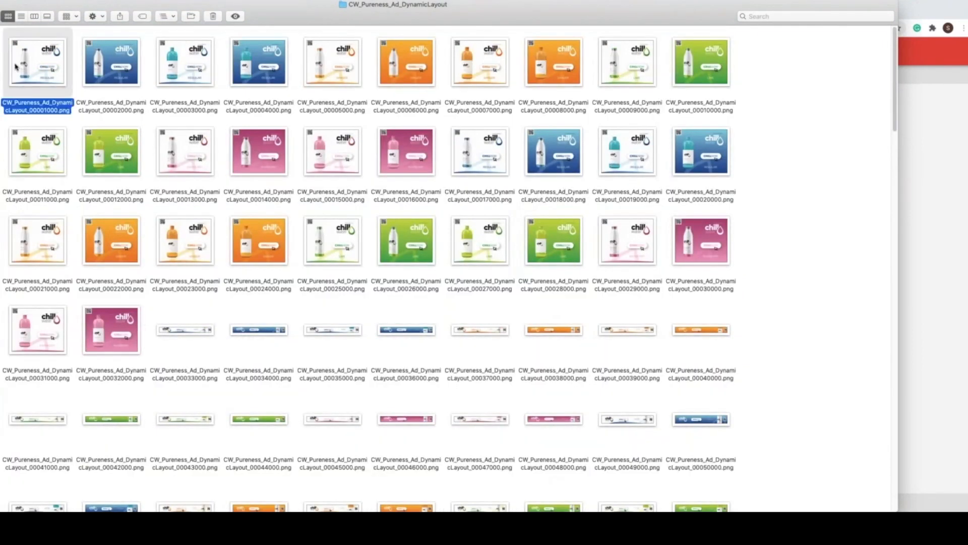
{"action": "key", "text": "space"}
{"action": "key", "text": "Right"}
{"action": "key", "text": "Left"}
{"action": "key", "text": "Right"}
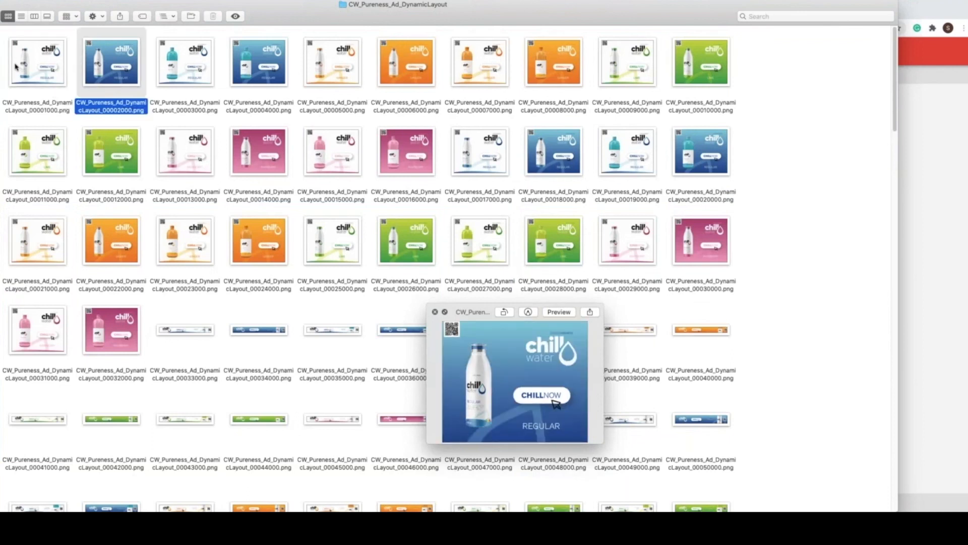
{"action": "key", "text": "Right"}
{"action": "key", "text": "Right"}
{"action": "key", "text": "Left"}
{"action": "key", "text": "Right"}
{"action": "key", "text": "Left"}
{"action": "key", "text": "Right"}
{"action": "key", "text": "Left"}
{"action": "key", "text": "Right"}
{"action": "key", "text": "Right"}
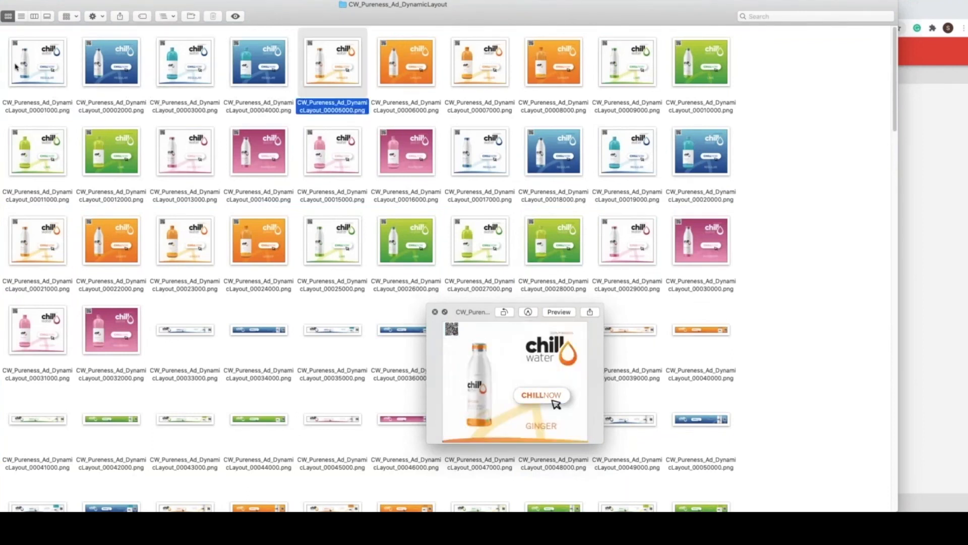
{"action": "key", "text": "Right"}
{"action": "key", "text": "Right"}
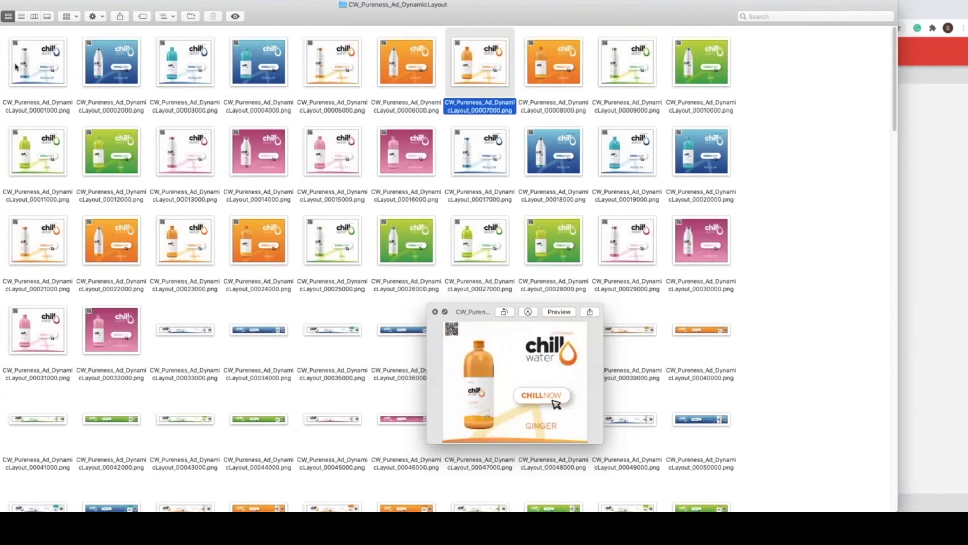
{"action": "key", "text": "Right"}
{"action": "key", "text": "Right"}
{"action": "key", "text": "Right"}
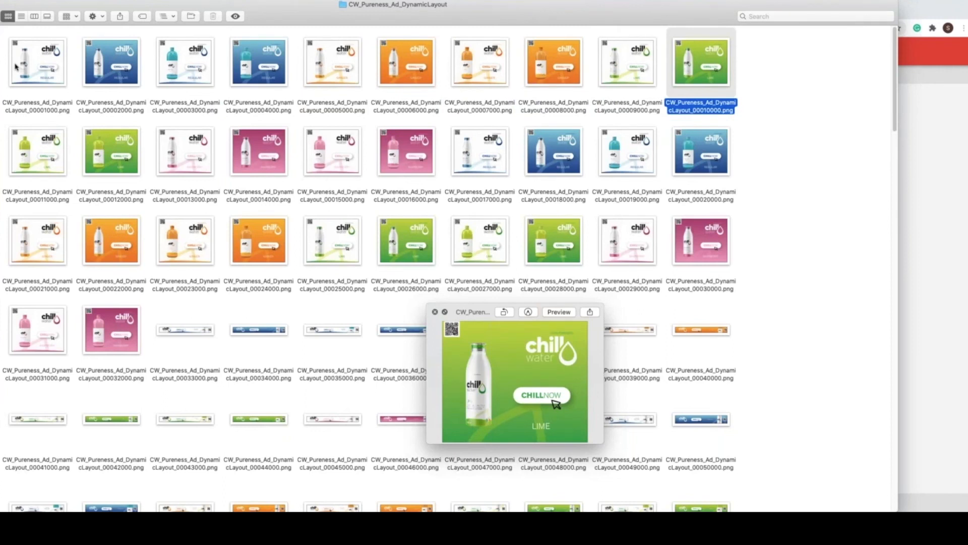
Step: Preview sample ads in the folder's lower rows, covering banner, skyscraper and square formats, ending with CW_Pureness_Ad_DynamicLayout_00183000.png
{"action": "key", "text": "Down"}
{"action": "key", "text": "Down"}
{"action": "key", "text": "Down"}
{"action": "key", "text": "Down"}
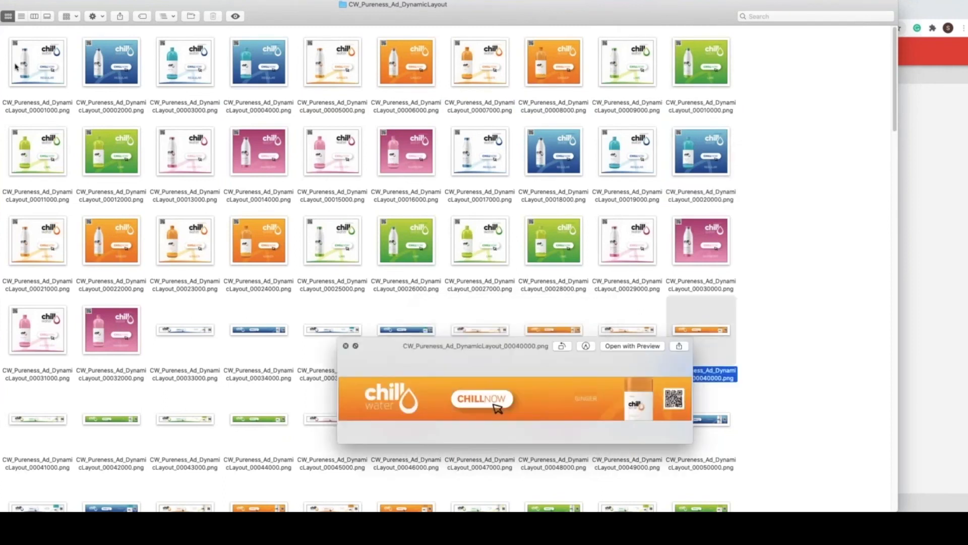
{"action": "key", "text": "Down"}
{"action": "key", "text": "Left"}
{"action": "key", "text": "Left"}
{"action": "key", "text": "Left"}
{"action": "key", "text": "Left"}
{"action": "key", "text": "Left"}
{"action": "key", "text": "Left"}
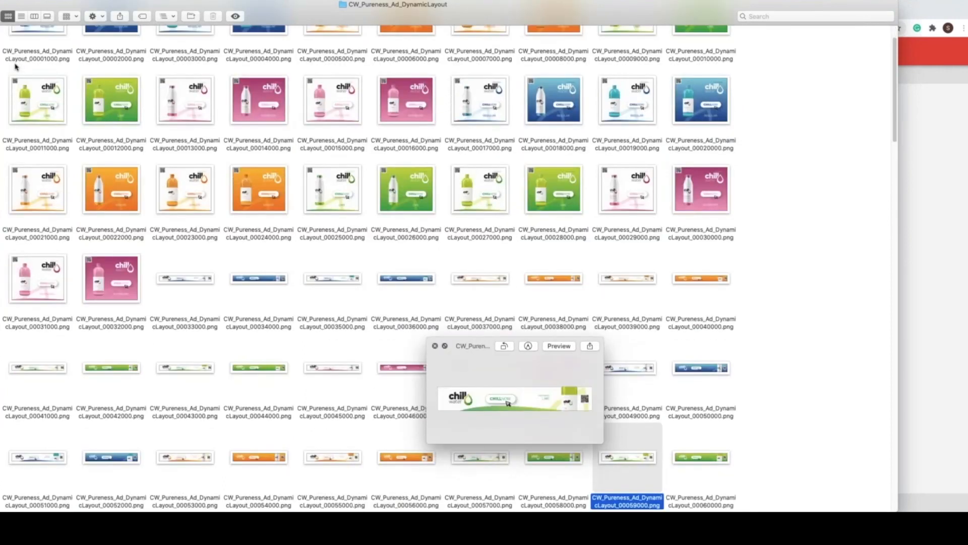
{"action": "key", "text": "Down"}
{"action": "key", "text": "Down"}
{"action": "key", "text": "Down"}
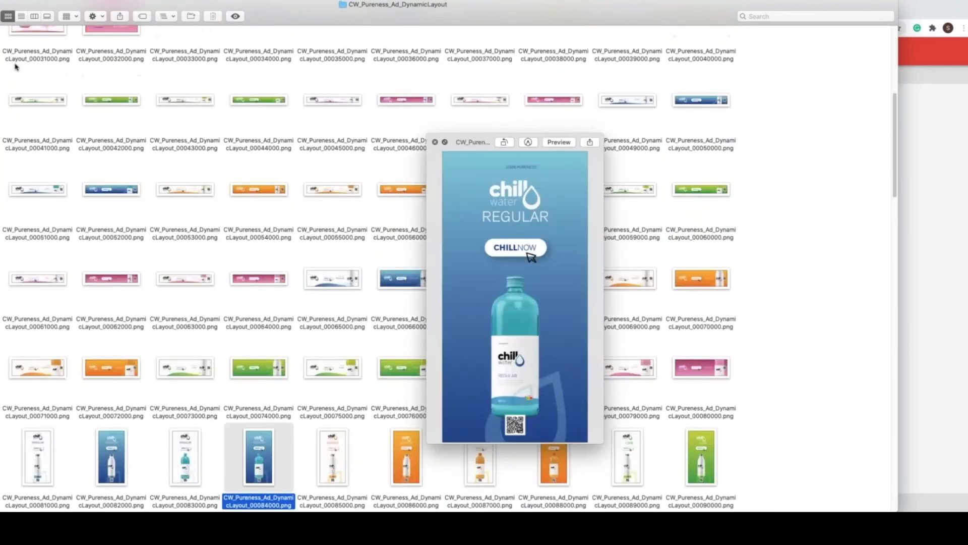
{"action": "key", "text": "Down"}
{"action": "key", "text": "Down"}
{"action": "key", "text": "Right"}
{"action": "key", "text": "Right"}
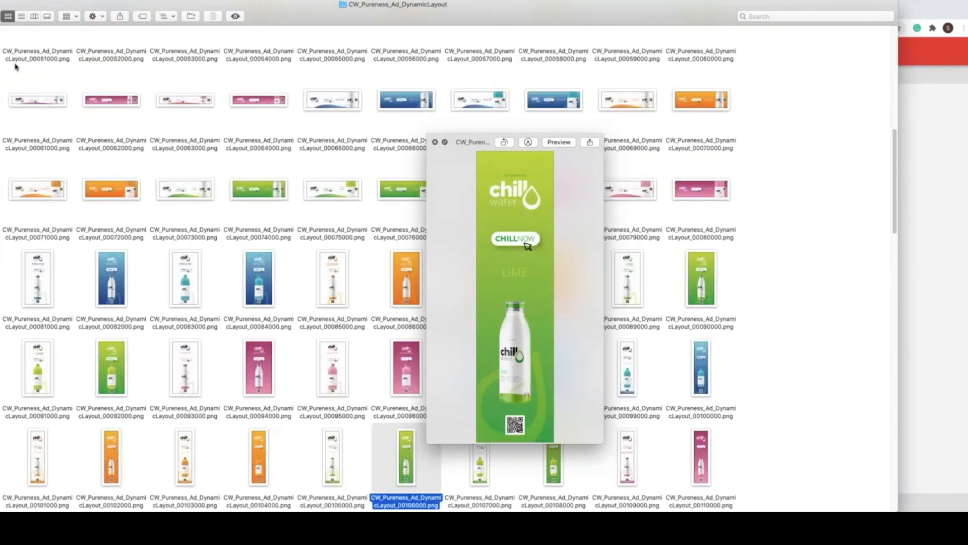
{"action": "key", "text": "Down"}
{"action": "key", "text": "Right"}
{"action": "key", "text": "Down"}
{"action": "key", "text": "Left"}
{"action": "key", "text": "Left"}
{"action": "key", "text": "Down"}
{"action": "key", "text": "Left"}
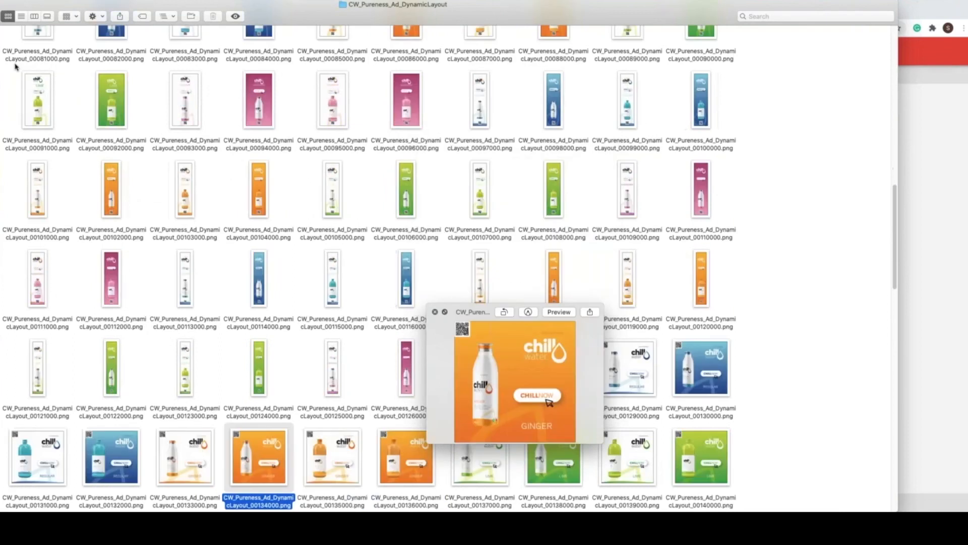
{"action": "key", "text": "Down"}
{"action": "key", "text": "Right"}
{"action": "key", "text": "Right"}
{"action": "key", "text": "Right"}
{"action": "key", "text": "Right"}
{"action": "key", "text": "Right"}
{"action": "key", "text": "Right"}
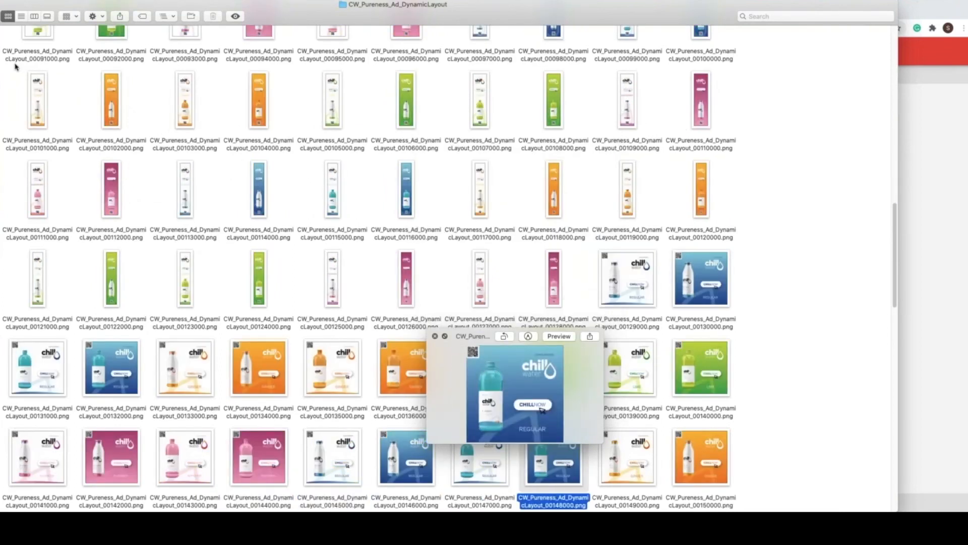
{"action": "key", "text": "Down"}
{"action": "key", "text": "Down"}
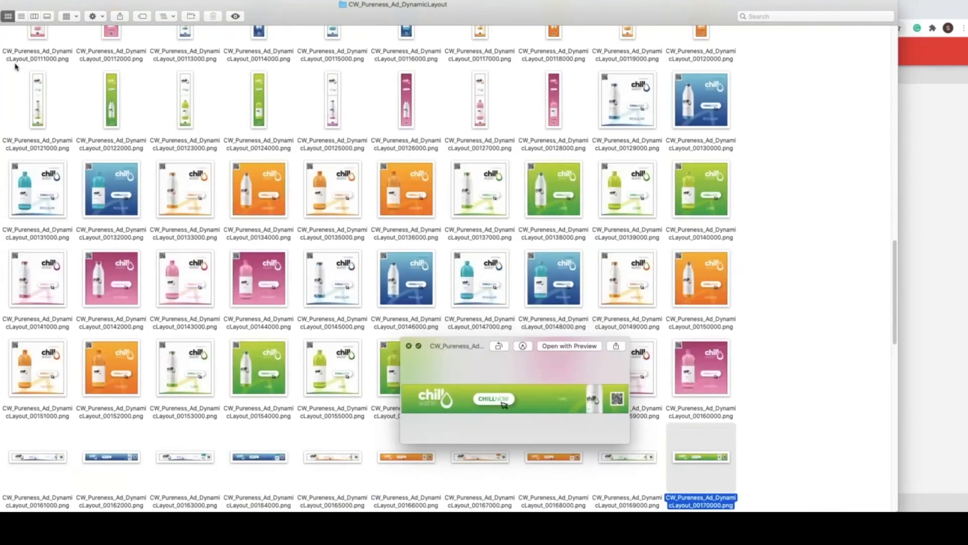
{"action": "key", "text": "Down"}
{"action": "key", "text": "Down"}
{"action": "key", "text": "Left"}
{"action": "key", "text": "Left"}
{"action": "key", "text": "Left"}
{"action": "key", "text": "Left"}
{"action": "key", "text": "Left"}
{"action": "key", "text": "Left"}
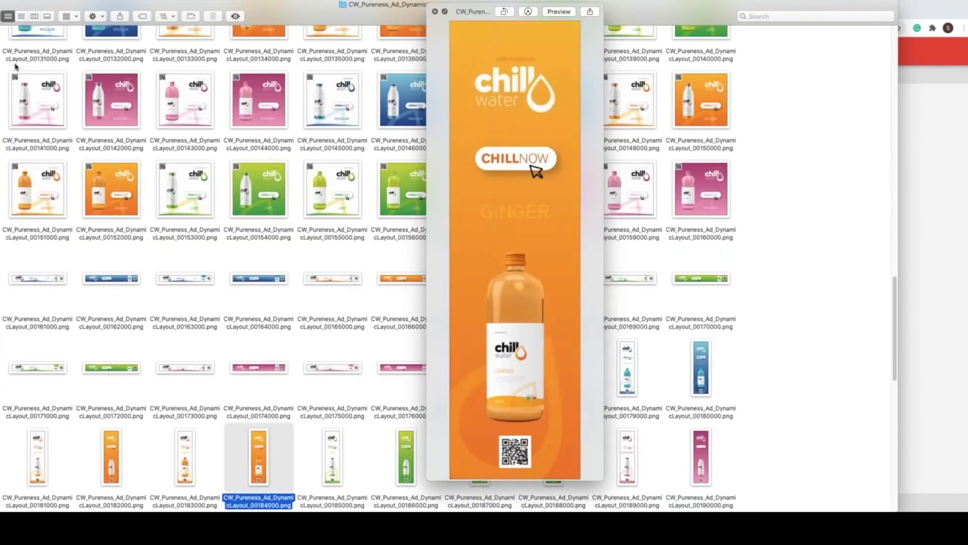
{"action": "key", "text": "Left"}
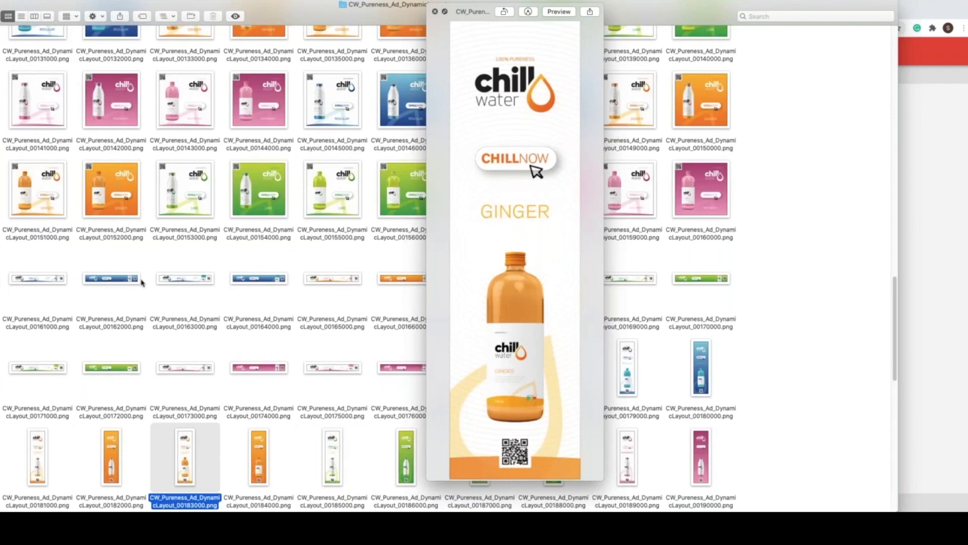
Step: Switch back to Chrome and leave the Chill Water Ad template for the Print scenario overview
{"action": "key", "text": "super+Tab"}
{"action": "key", "text": "super+Tab"}
{"action": "key", "text": "super+shift+Tab"}
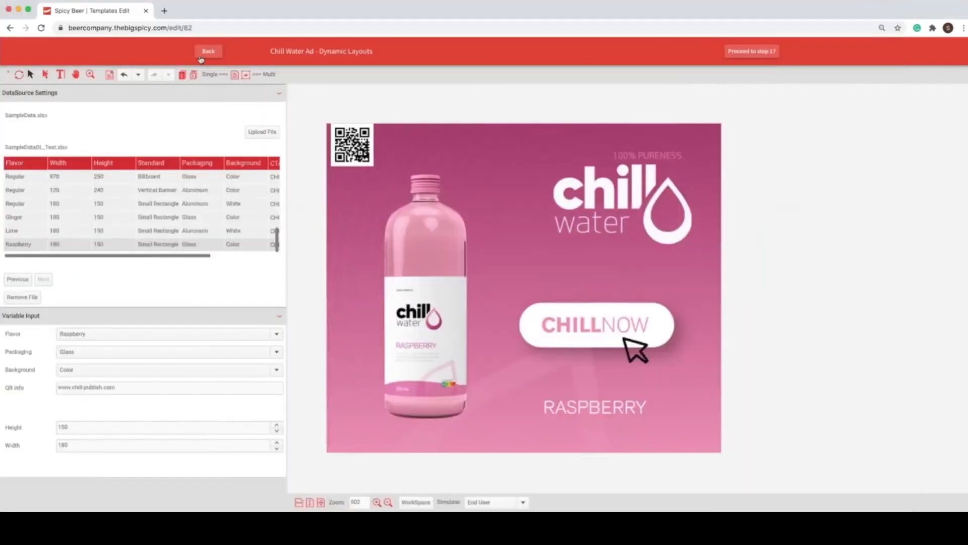
{"action": "left_click", "coordinate": [209, 51]}
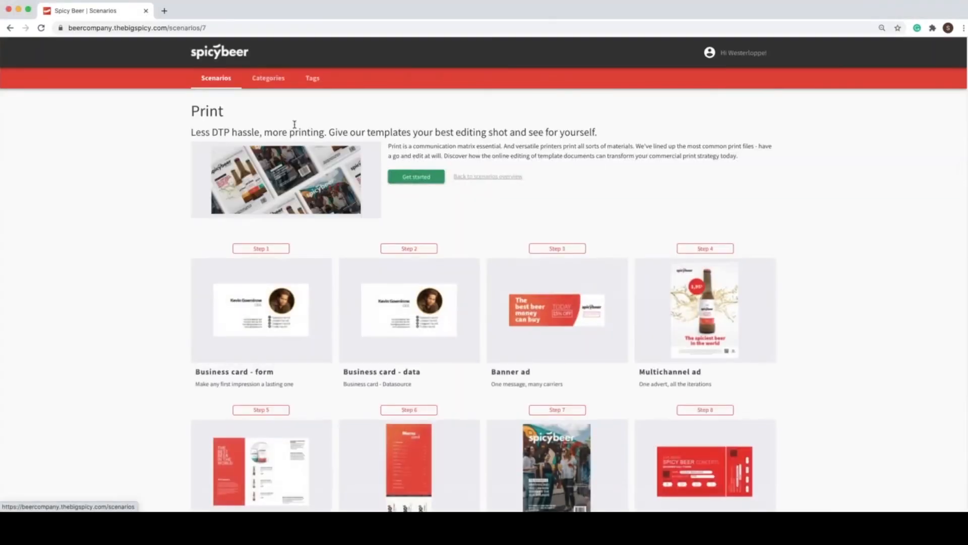
Step: Find the Booth template in the Print scenario and open it for editing
{"action": "scroll", "coordinate": [292, 123], "scroll_direction": "down", "scroll_amount": 1}
{"action": "scroll", "coordinate": [301, 202], "scroll_direction": "down", "scroll_amount": 10}
{"action": "left_click", "coordinate": [301, 204]}
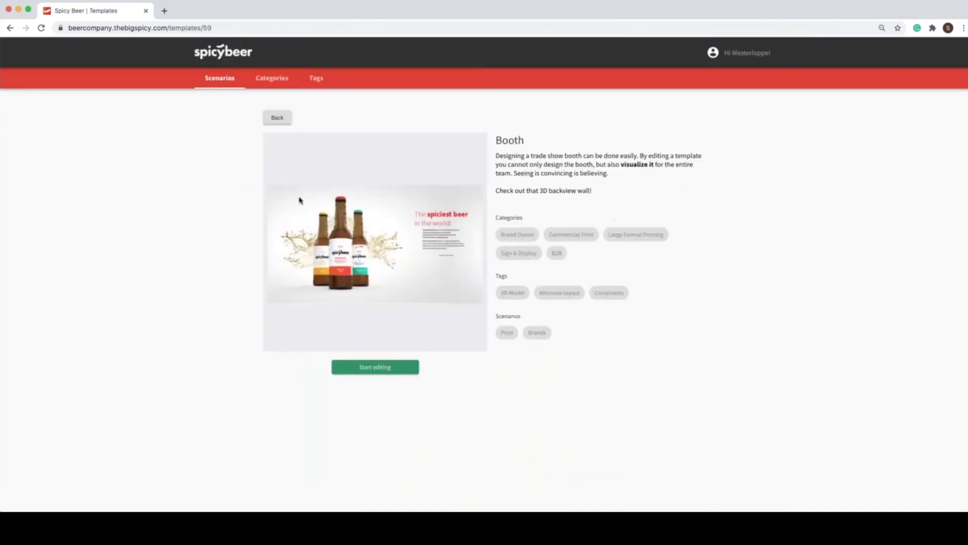
{"action": "left_click", "coordinate": [373, 367]}
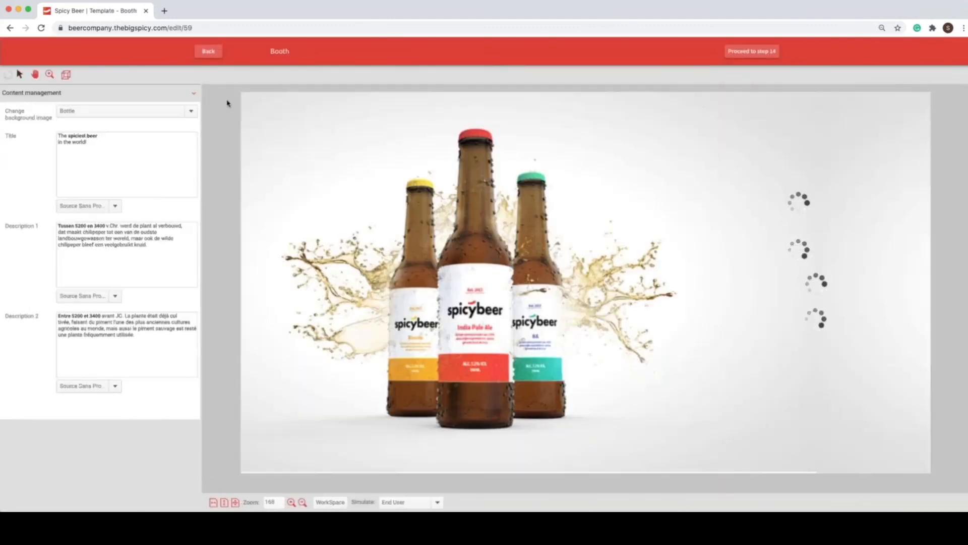
Step: Show the booth design as a 3D model and tilt it to inspect the curved wall
{"action": "left_click", "coordinate": [77, 74]}
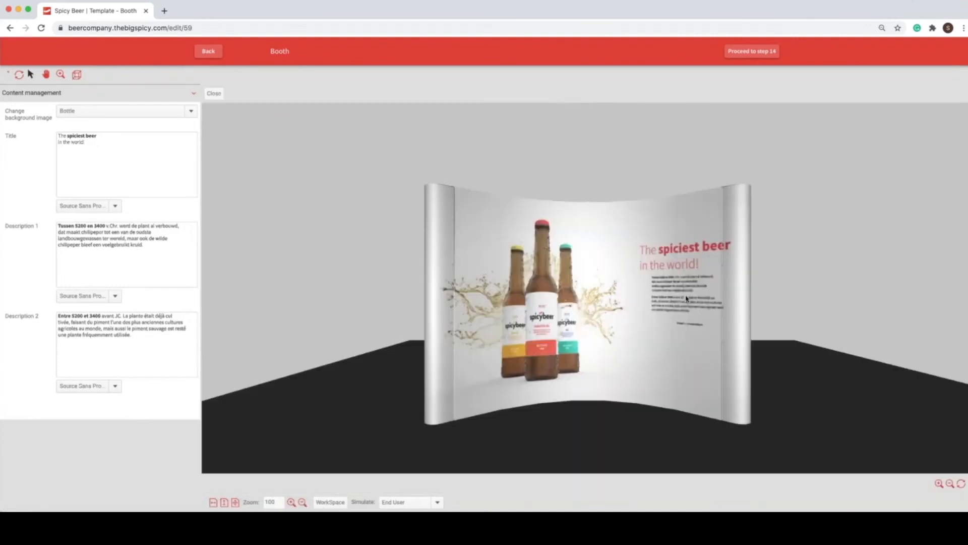
{"action": "left_click_drag", "start_coordinate": [848, 335], "coordinate": [885, 313]}
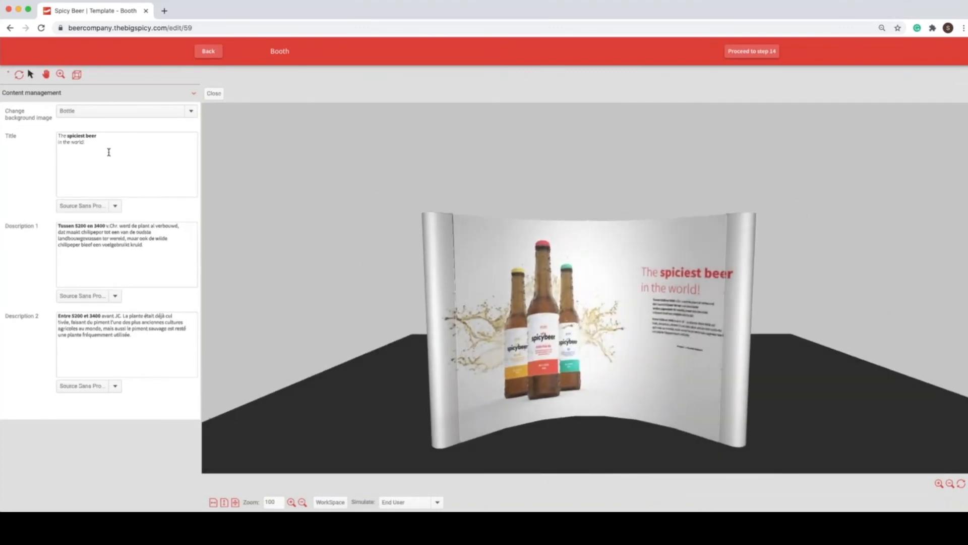
Step: Replace the bold words "spiciest beer" in the booth title with "perso mon contenu"
{"action": "left_click_drag", "start_coordinate": [97, 135], "coordinate": [71, 132]}
{"action": "key", "text": "BackSpace"}
{"action": "type", "text": "d"}
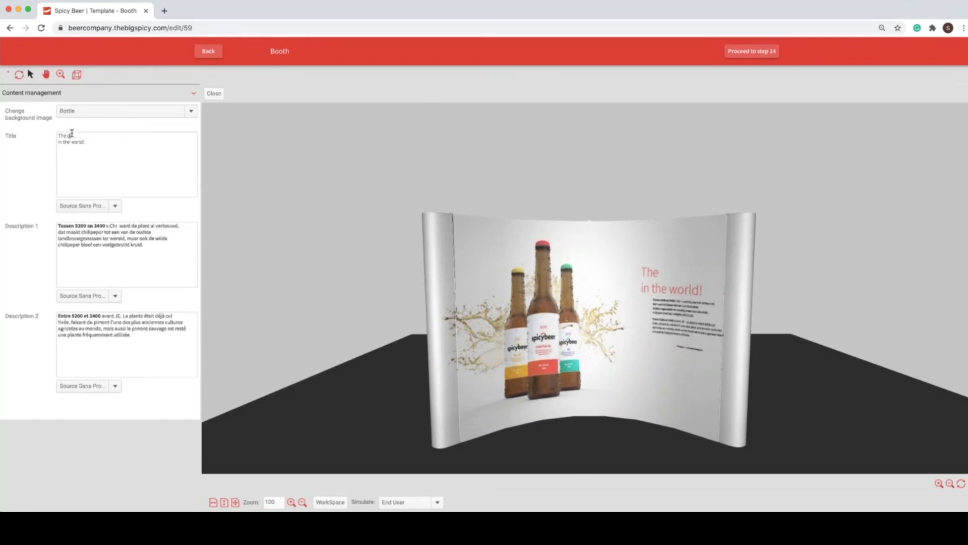
{"action": "type", "text": "erso mon contenu"}
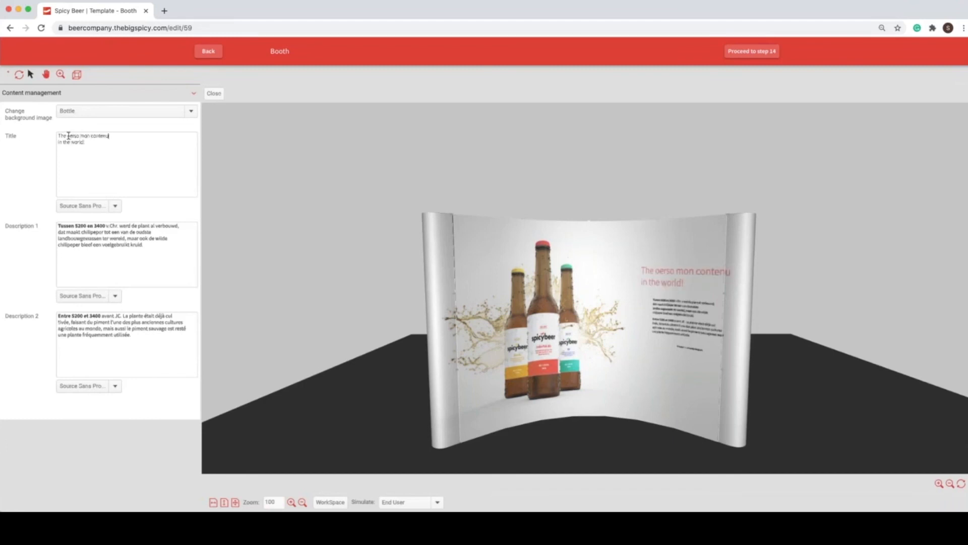
Step: Correct the title wording to "perso mon contenu" and set those words in Source Sans Pro Bold
{"action": "left_click", "coordinate": [69, 136]}
{"action": "left_click_drag", "start_coordinate": [109, 136], "coordinate": [67, 135]}
{"action": "left_click", "coordinate": [108, 206]}
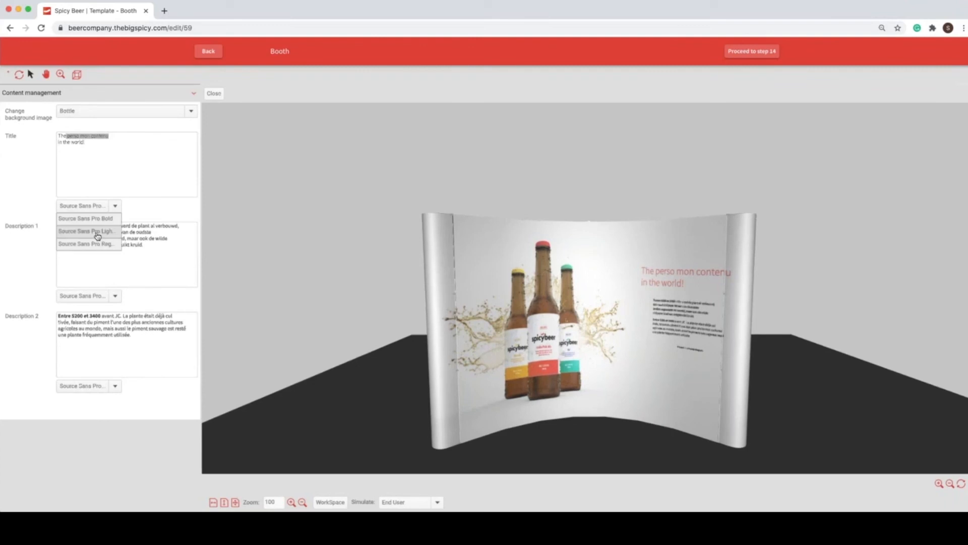
{"action": "left_click", "coordinate": [104, 221]}
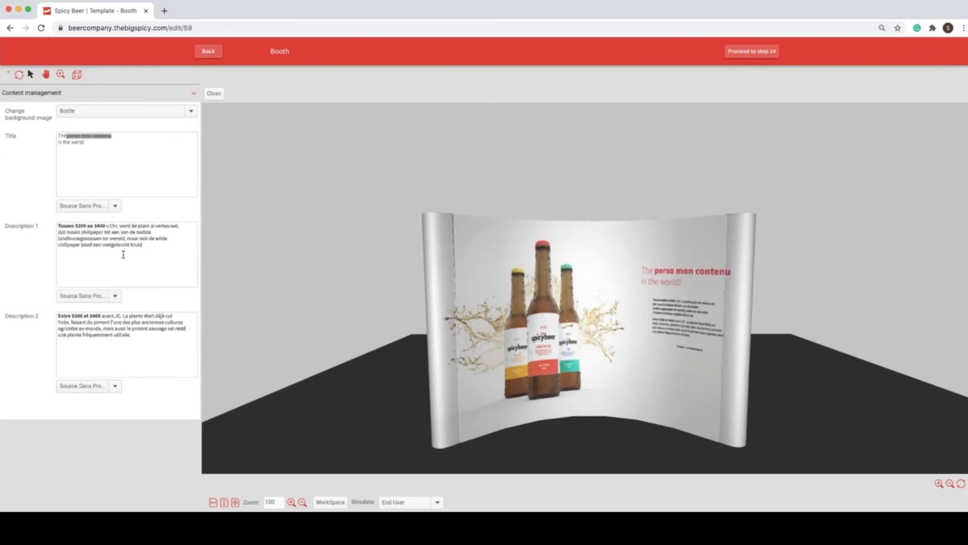
Step: Replace the end of Description 1 with filler text ending in "m ljfdk" and delete Description 2's text after "faisant du piment l'un"
{"action": "left_click_drag", "start_coordinate": [149, 244], "coordinate": [133, 237]}
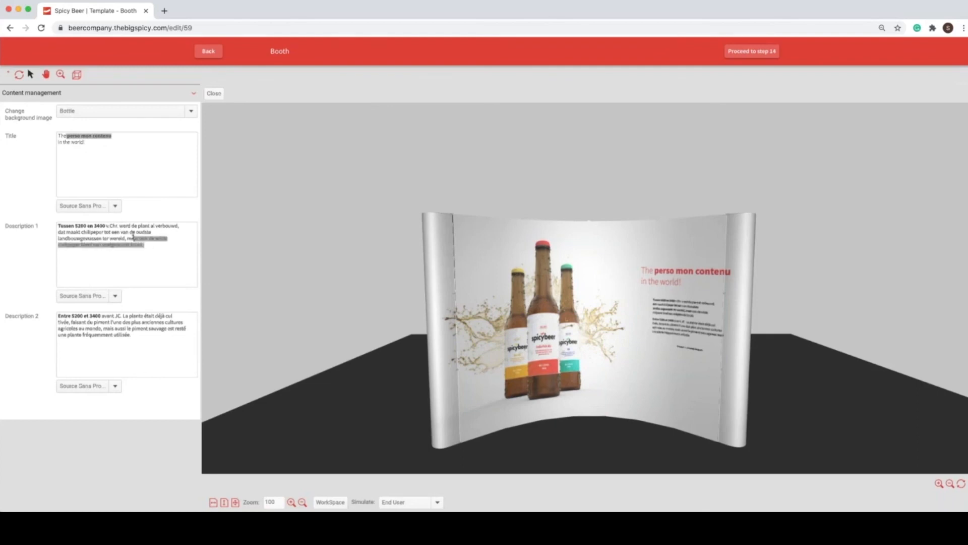
{"action": "type", "text": "lkjdfs q "}
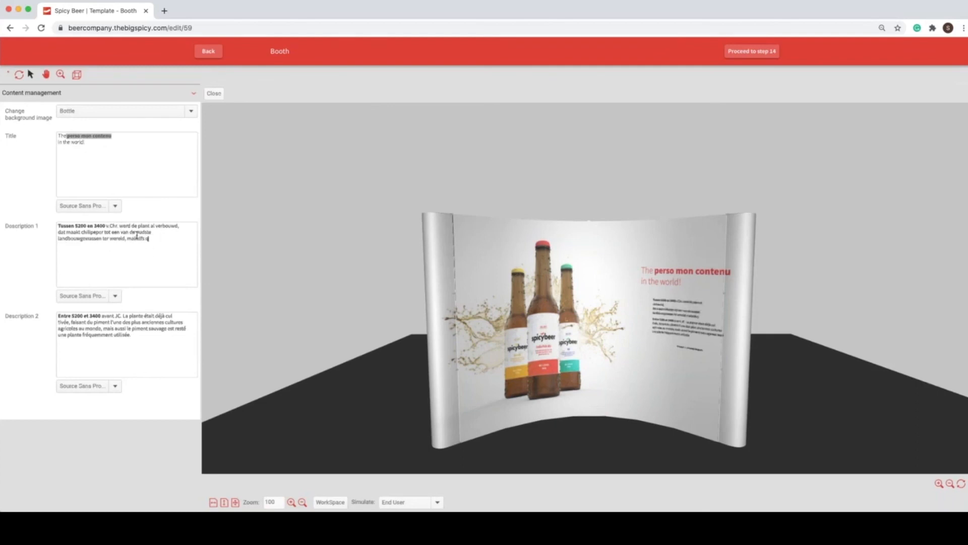
{"action": "type", "text": "m ljfdk"}
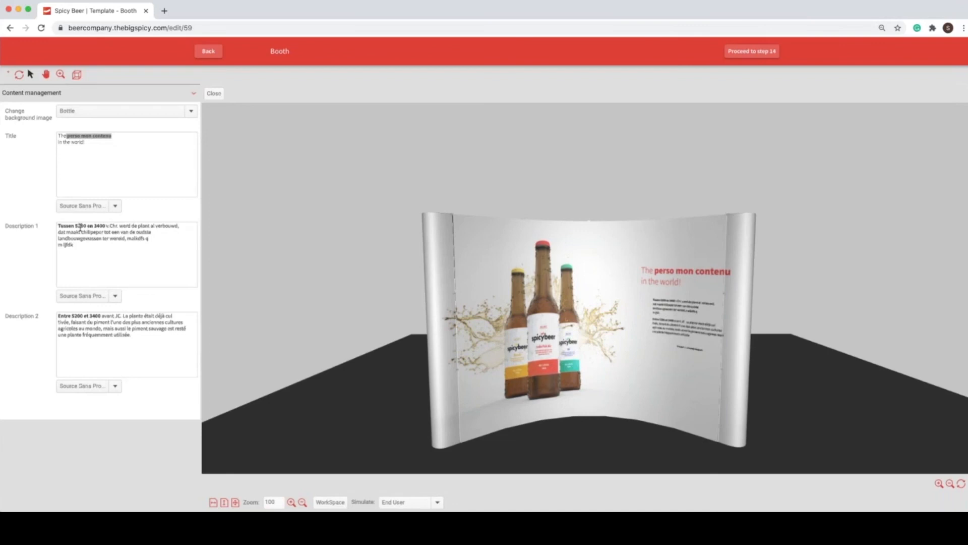
{"action": "left_click", "coordinate": [118, 321]}
{"action": "left_click", "coordinate": [161, 357], "text": "shift"}
{"action": "key", "text": "BackSpace"}
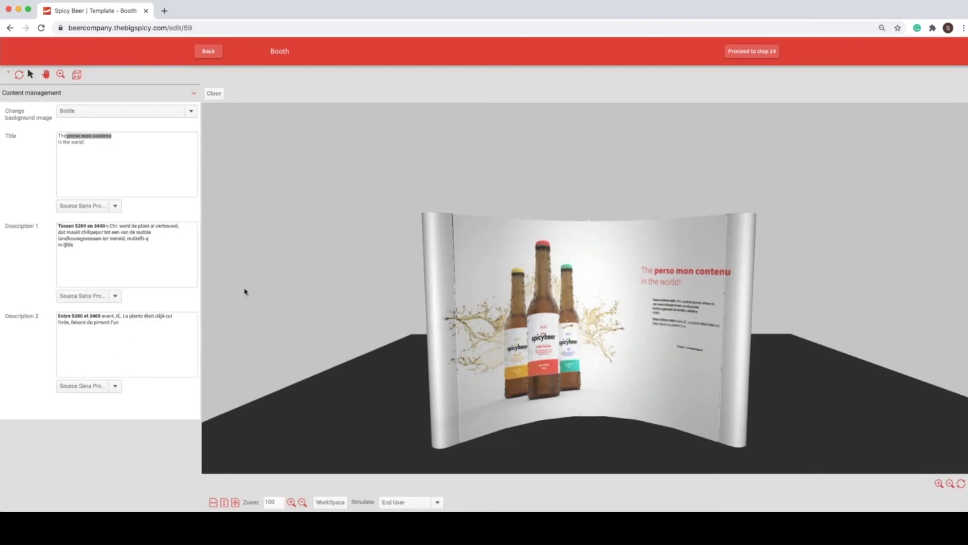
Step: Change the booth's background image to Ambiant and rotate the 3D model to inspect the wall from other angles
{"action": "left_click", "coordinate": [128, 114]}
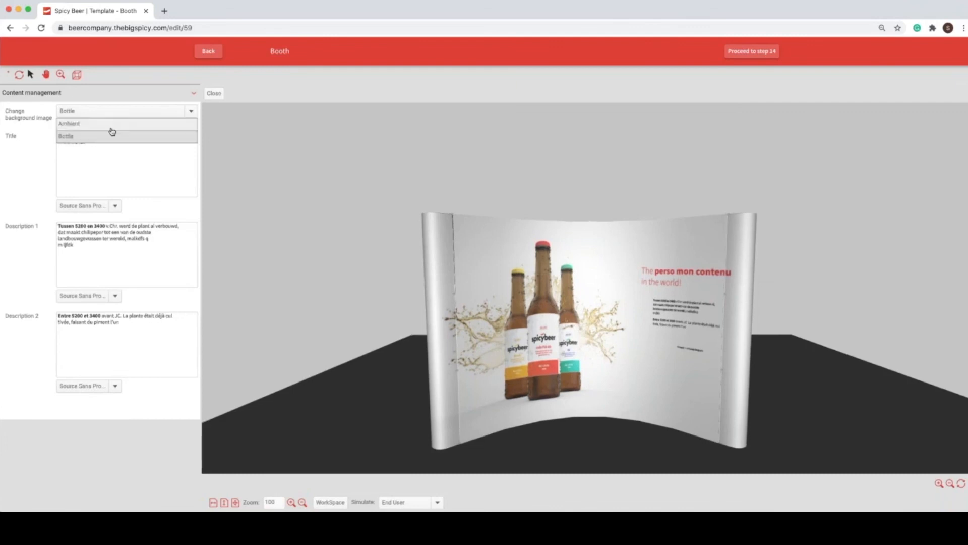
{"action": "left_click", "coordinate": [114, 128]}
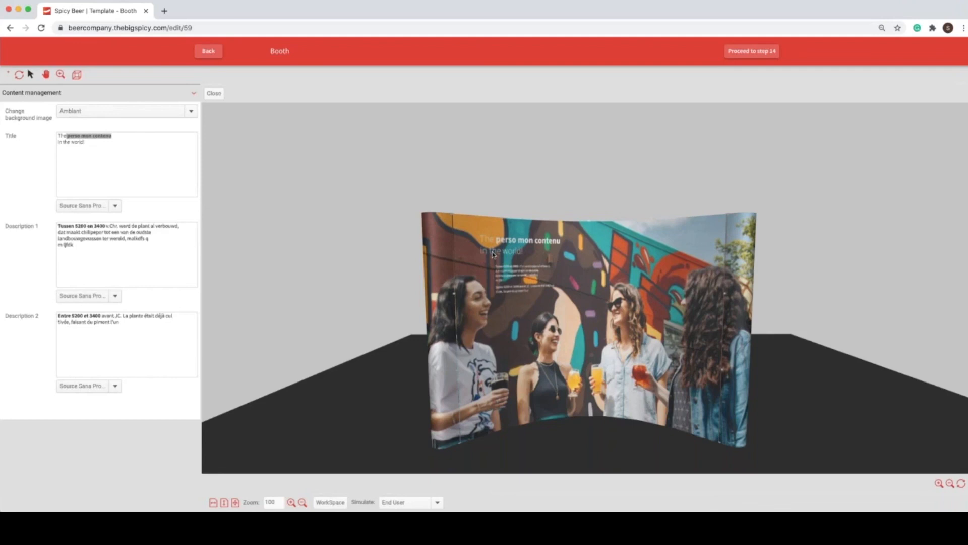
{"action": "mouse_move", "coordinate": [883, 289]}
{"action": "left_mouse_down"}
{"action": "mouse_move", "coordinate": [676, 312]}
{"action": "mouse_move", "coordinate": [582, 306]}
{"action": "mouse_move", "coordinate": [958, 314]}
{"action": "mouse_move", "coordinate": [884, 298]}
{"action": "mouse_move", "coordinate": [891, 290]}
{"action": "left_mouse_up"}
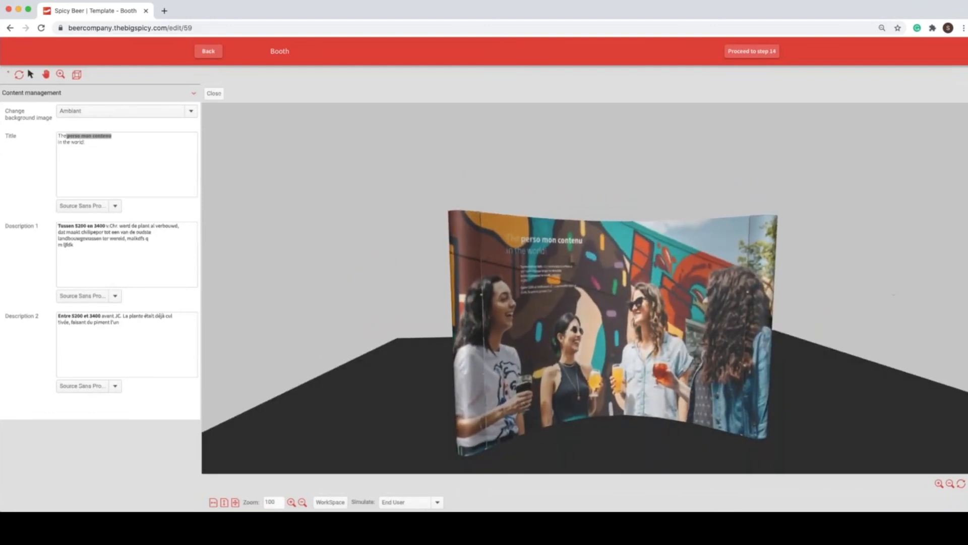
{"action": "left_click_drag", "start_coordinate": [945, 316], "coordinate": [922, 307]}
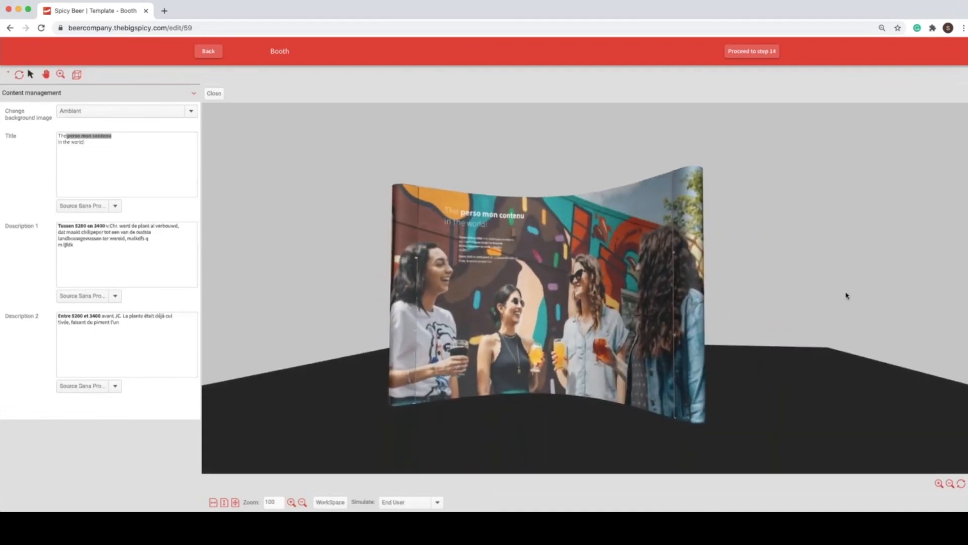
Step: Leave the Booth template and open the Beer Pack template from the Packaging scenario for editing
{"action": "left_click", "coordinate": [208, 50]}
{"action": "left_click", "coordinate": [216, 79]}
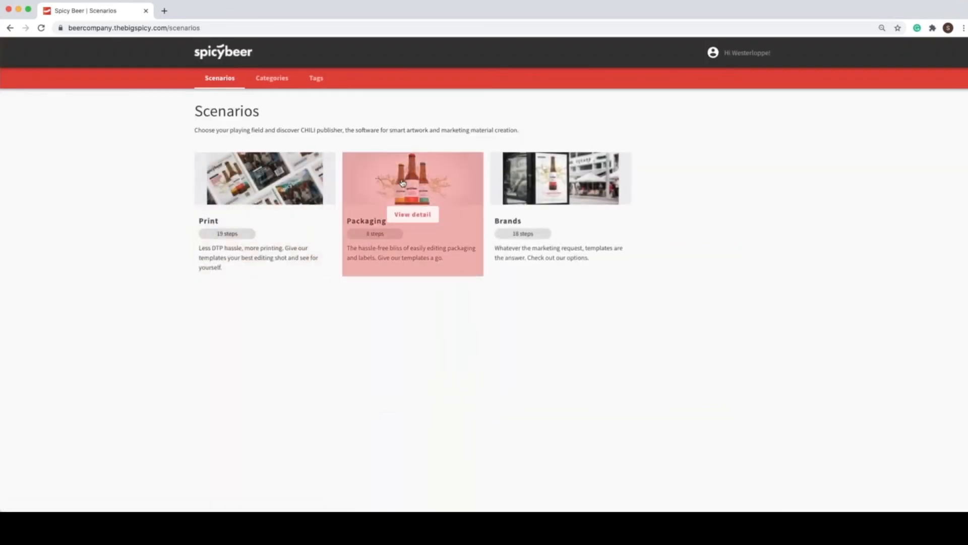
{"action": "left_click", "coordinate": [400, 185]}
{"action": "left_click", "coordinate": [263, 288]}
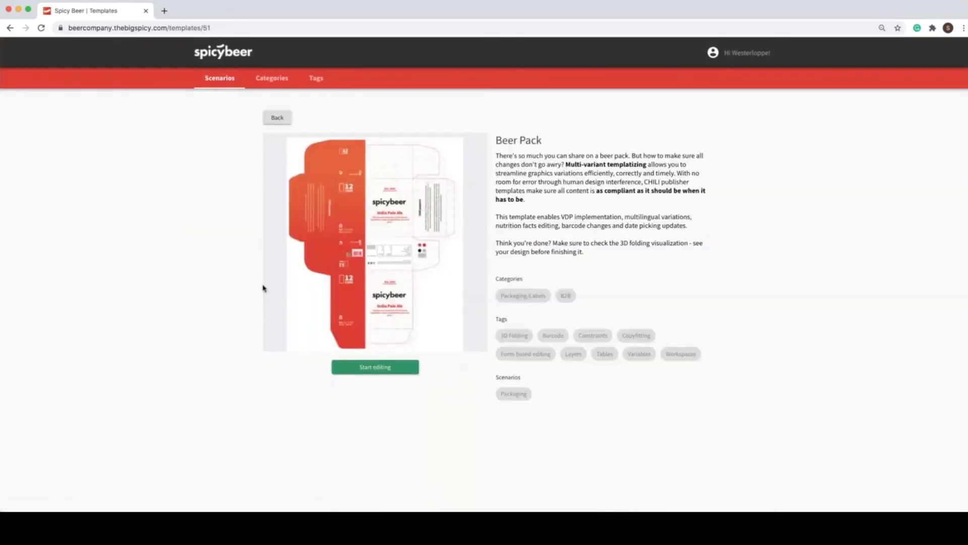
{"action": "left_click", "coordinate": [402, 369]}
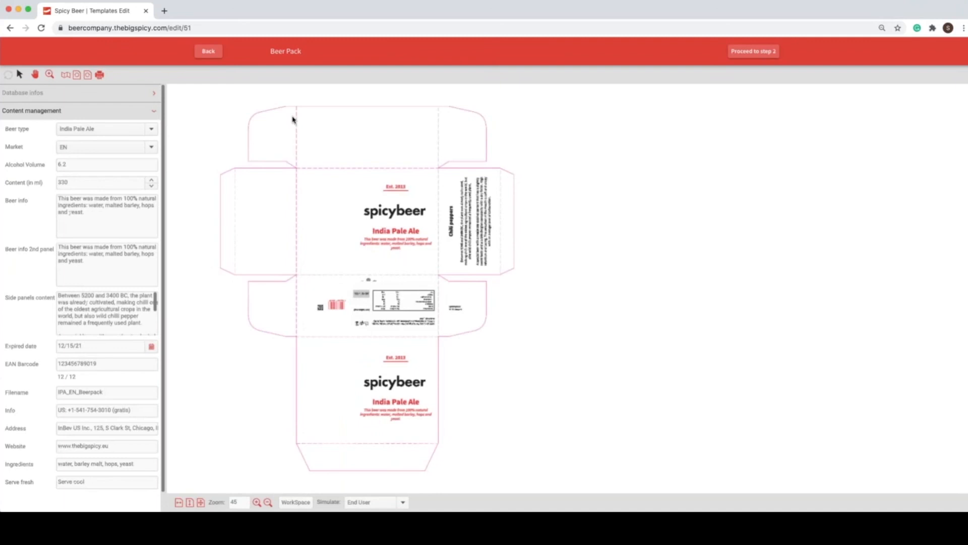
Step: Show the beer pack's database records and load the India Pale Ale BE record, followed by the Belgian Black FR record
{"action": "left_click", "coordinate": [65, 94]}
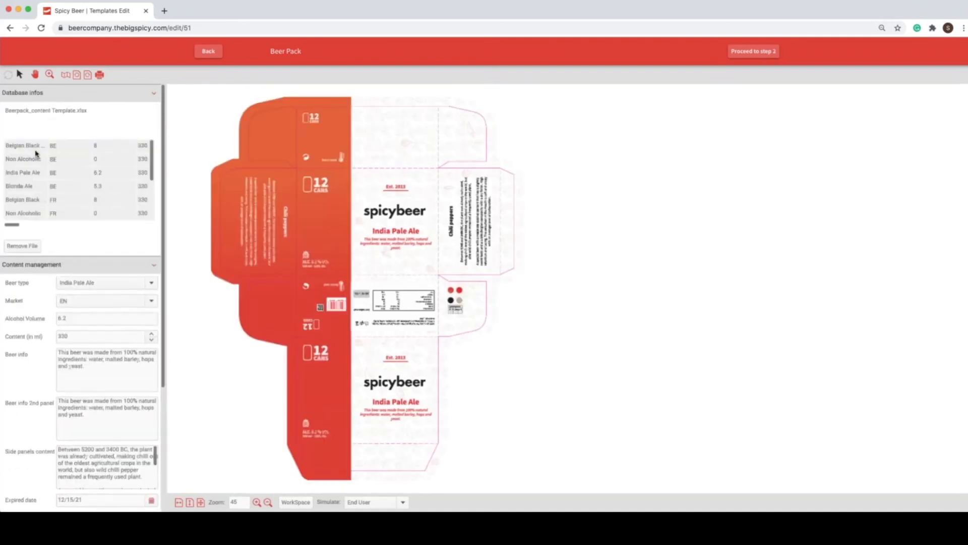
{"action": "left_click", "coordinate": [31, 172]}
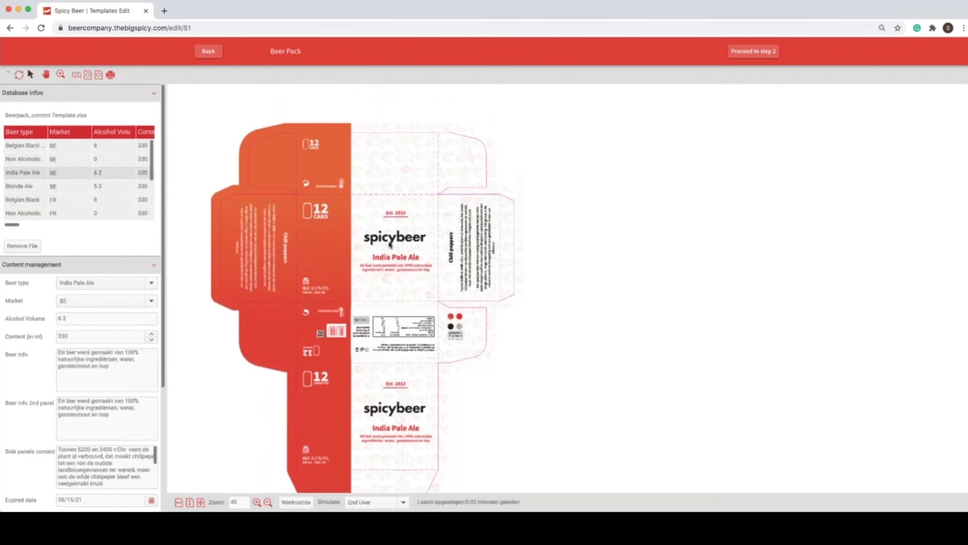
{"action": "left_click", "coordinate": [61, 203]}
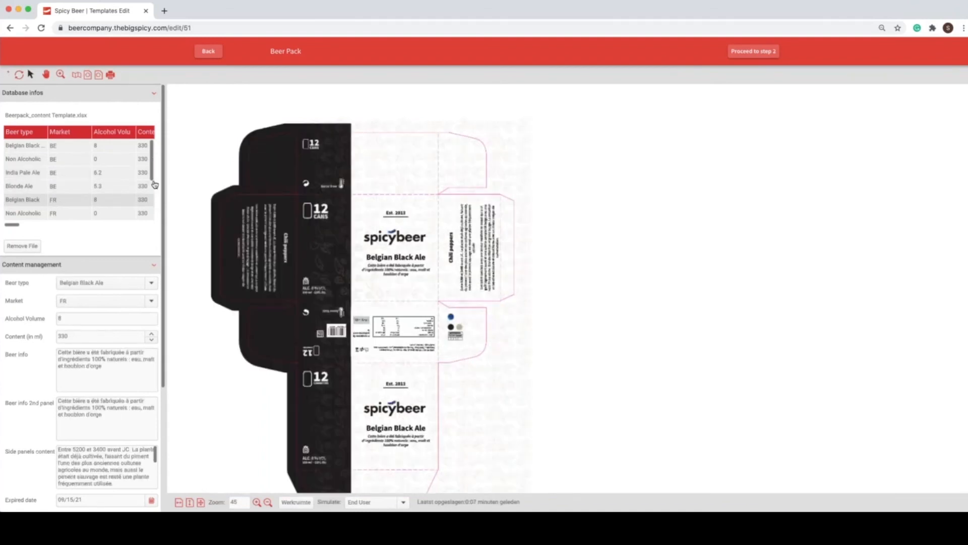
{"action": "scroll", "coordinate": [153, 175], "scroll_direction": "down", "scroll_amount": 2}
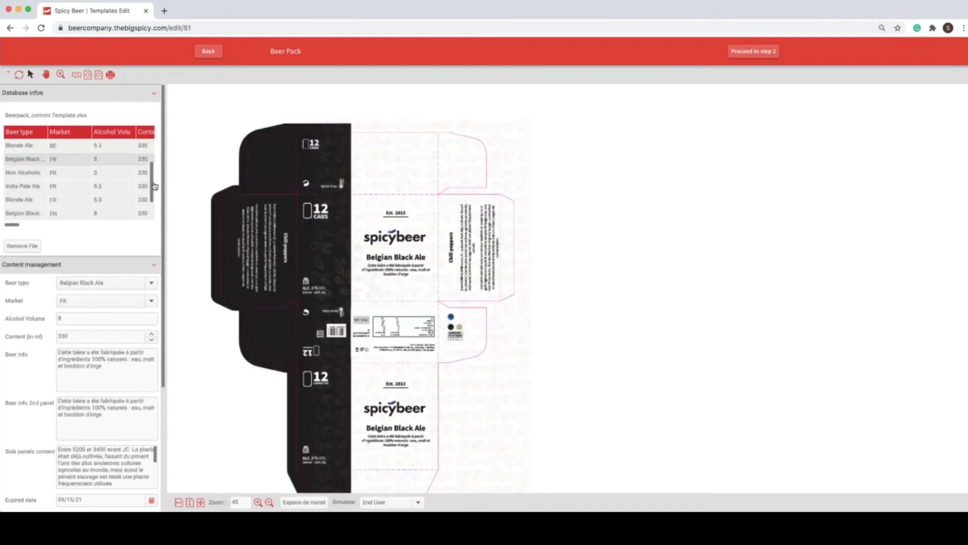
{"action": "left_click", "coordinate": [76, 76]}
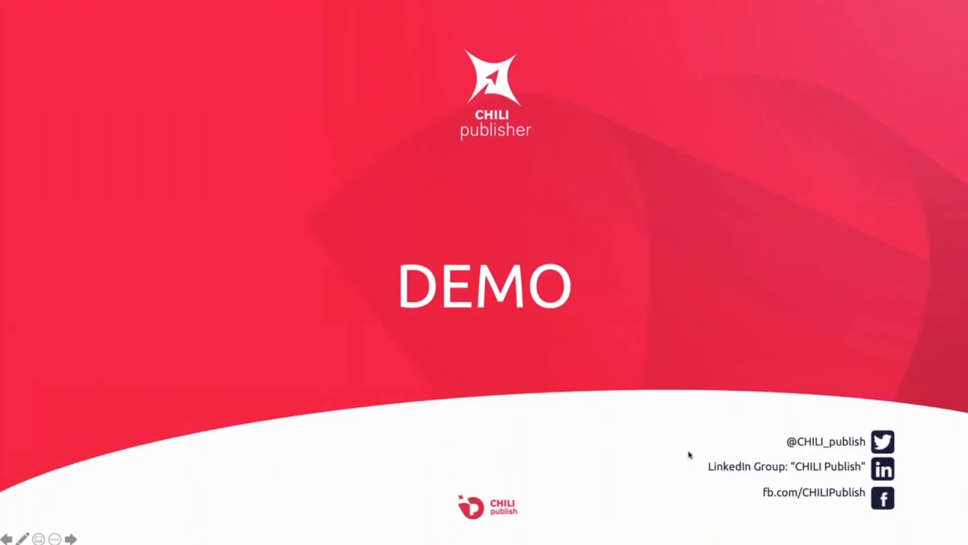
{"action": "key", "text": "Right"}
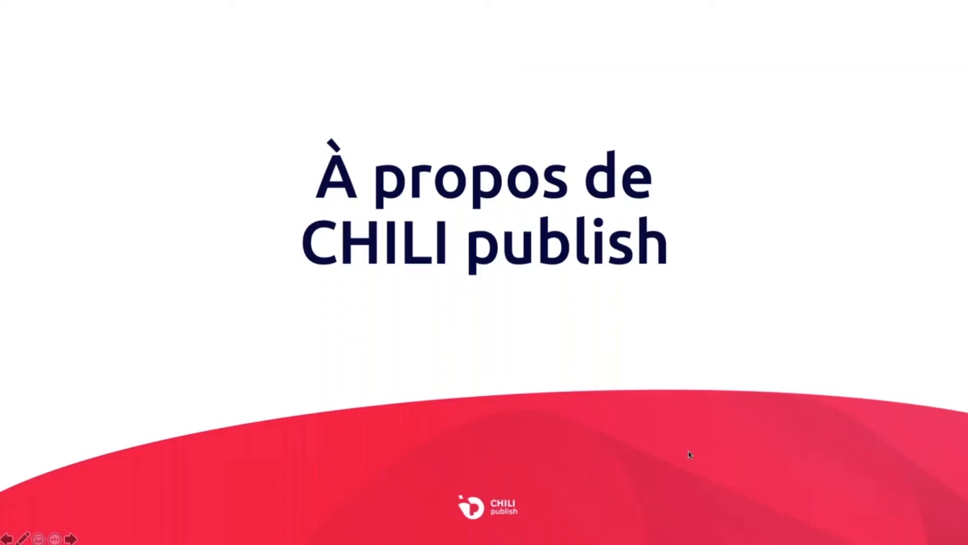